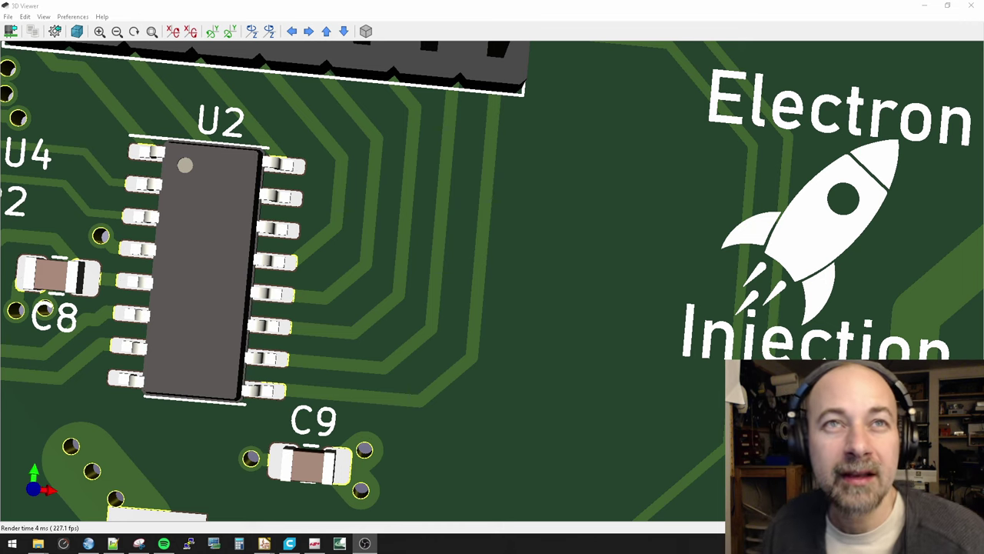
# Step: Examine the traces running between U2 and the I2C Mode Selector header in the 3D board view
pyautogui.click(539, 321)
pyautogui.scroll(-6, 540, 321)
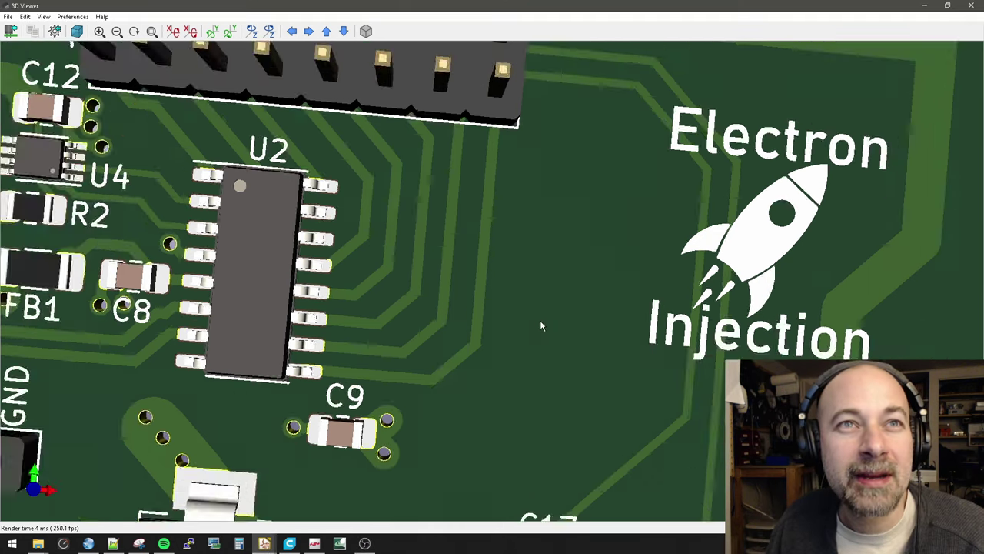
pyautogui.moveTo(540, 320); pyautogui.dragTo(599, 347, button='middle')
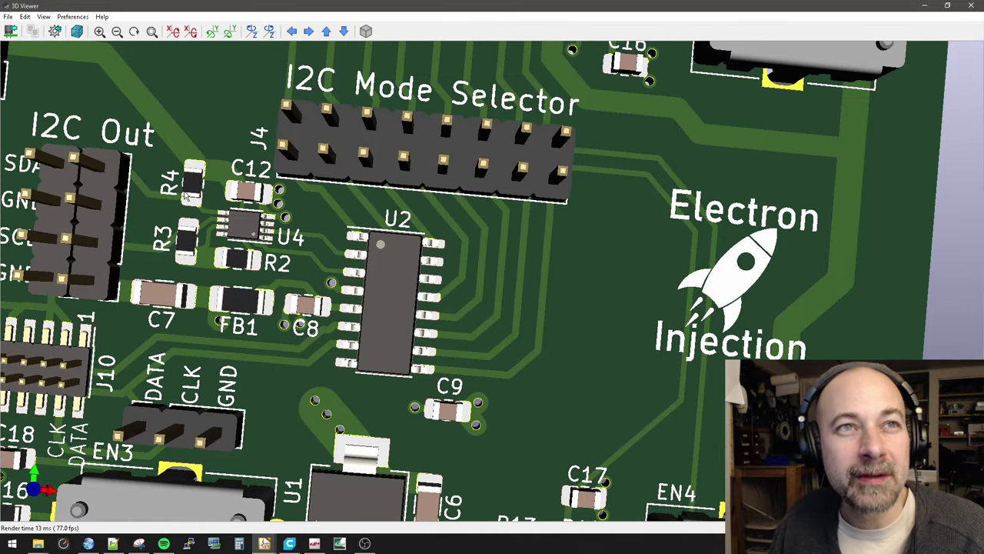
pyautogui.scroll(4, 500, 303)
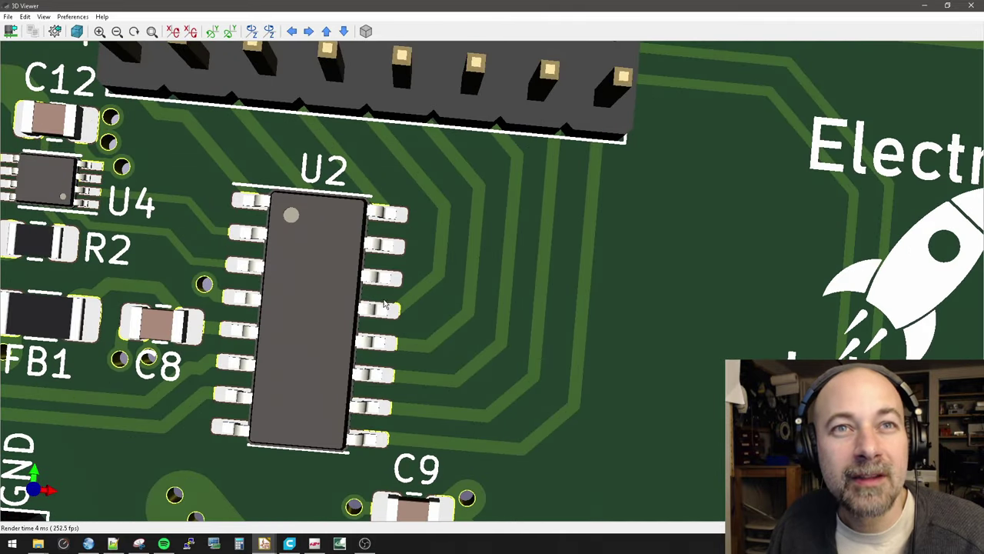
pyautogui.scroll(3, 597, 312)
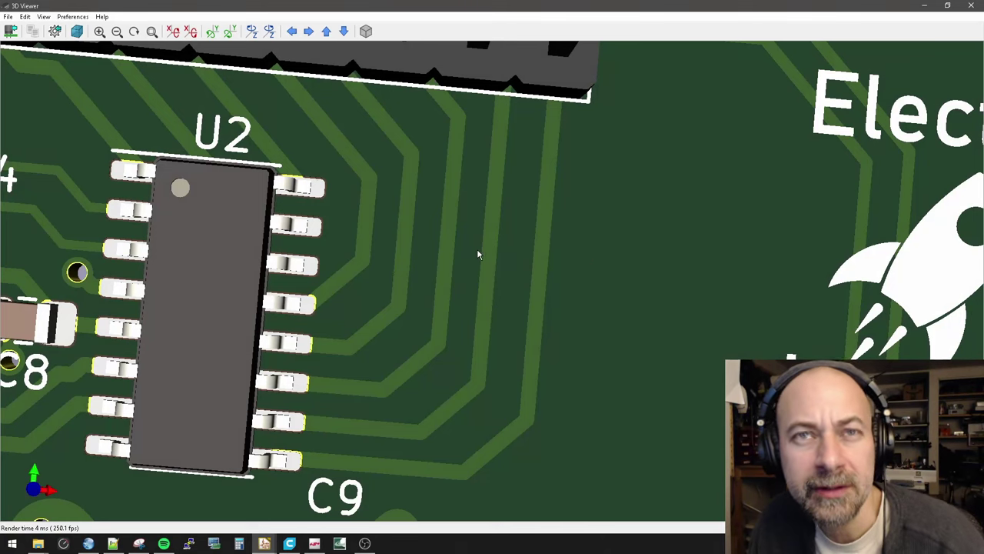
pyautogui.scroll(3, 477, 404)
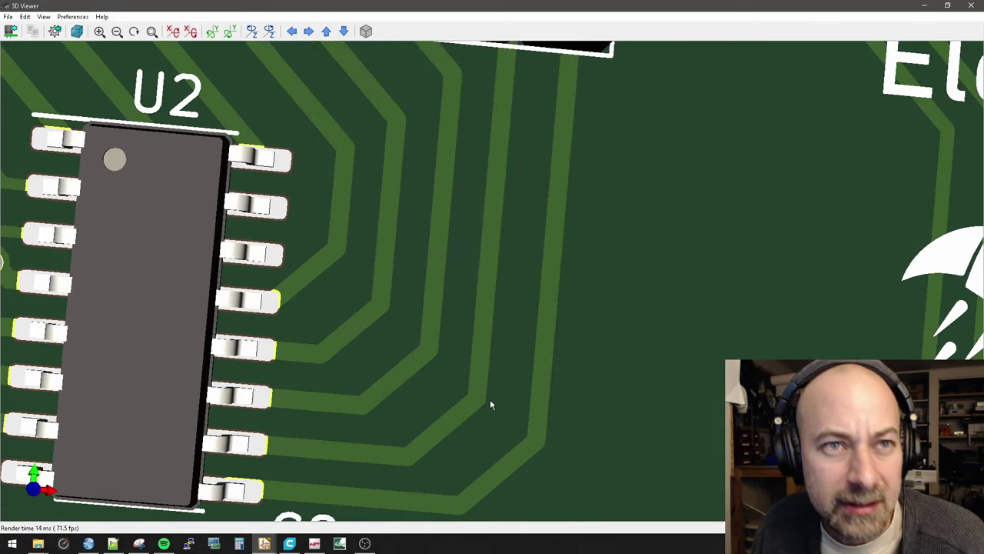
pyautogui.moveTo(490, 399); pyautogui.dragTo(495, 369, button='middle')
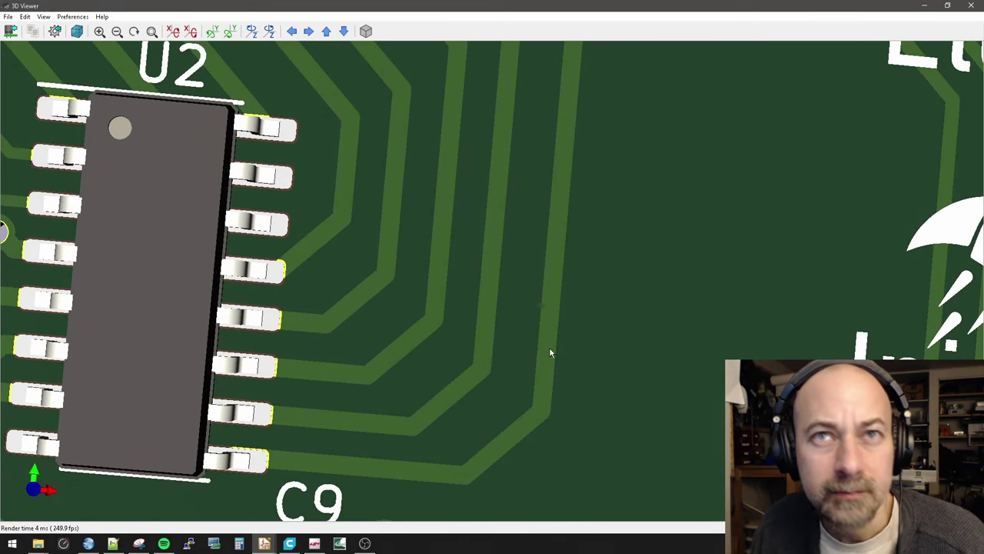
# Step: Switch from the 3D view to the PCB layout and dismiss the command prompt window
pyautogui.click(924, 6)
pyautogui.scroll(5, 514, 316)
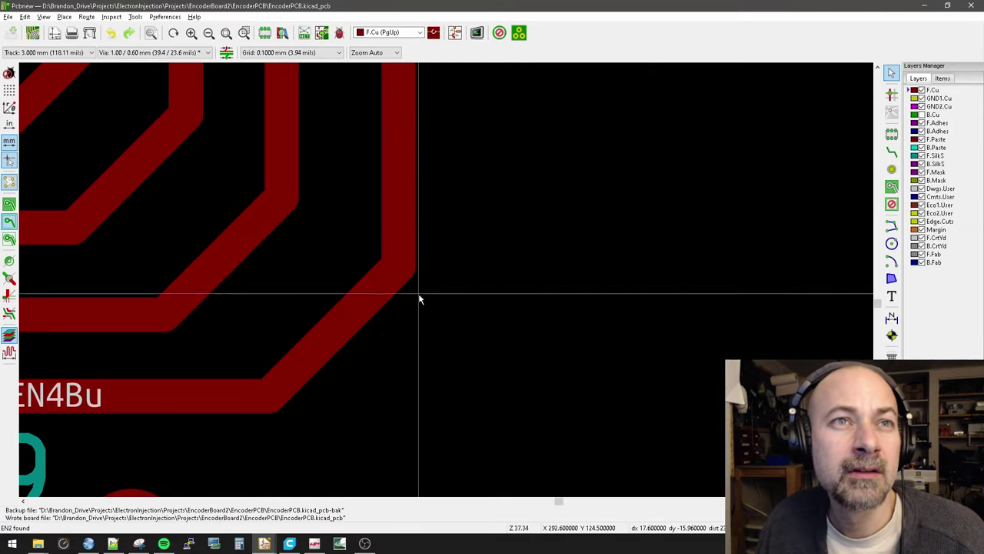
pyautogui.scroll(1, 419, 294)
pyautogui.moveTo(446, 295); pyautogui.dragTo(643, 234, button='middle')
pyautogui.scroll(-1, 642, 245)
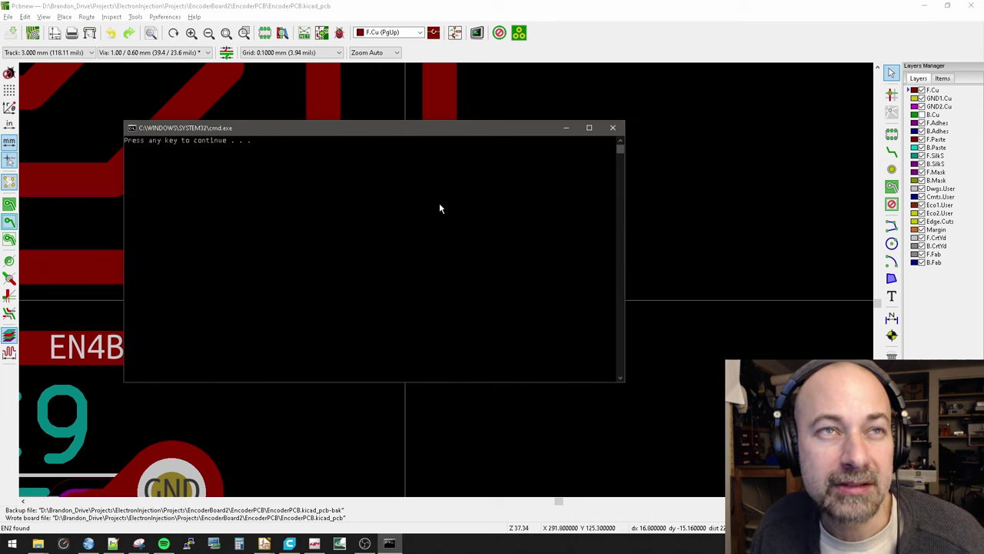
pyautogui.press('Return')
# Step: Examine the spacing and corners of the EN4Au and EN4Bu traces leaving U2 above C9
pyautogui.scroll(-3, 423, 307)
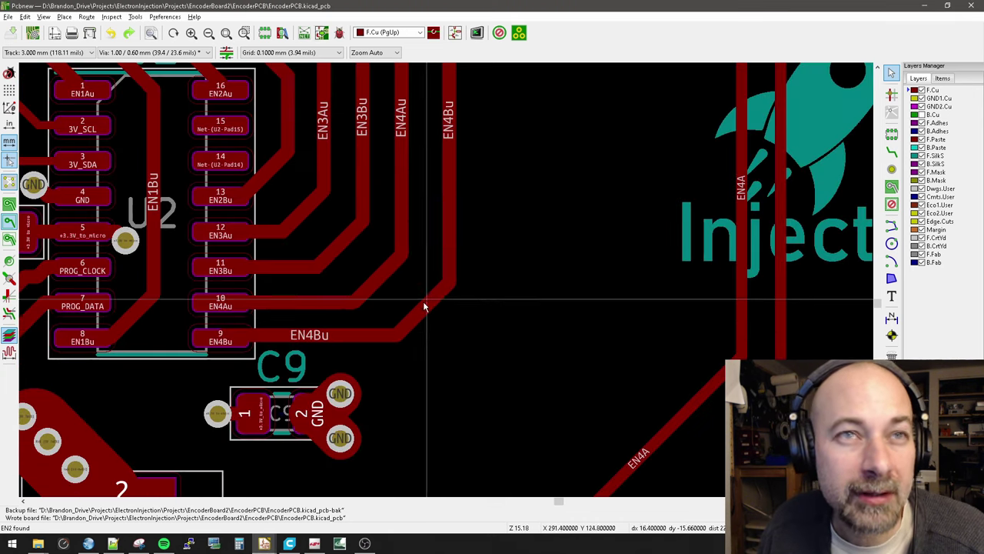
pyautogui.moveTo(406, 320); pyautogui.dragTo(498, 298, button='middle')
pyautogui.scroll(1, 507, 280)
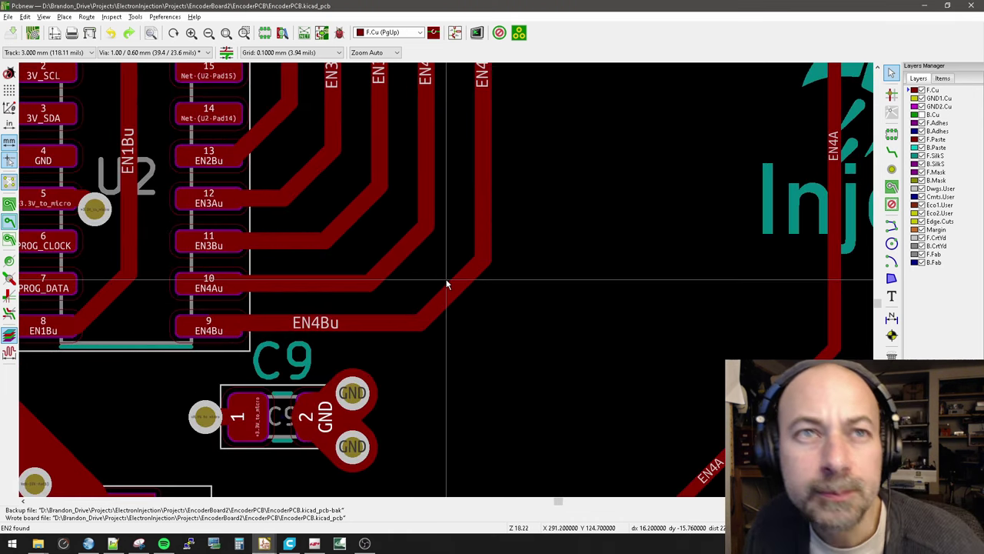
pyautogui.scroll(3, 446, 286)
pyautogui.scroll(-1, 419, 278)
pyautogui.scroll(-1, 273, 380)
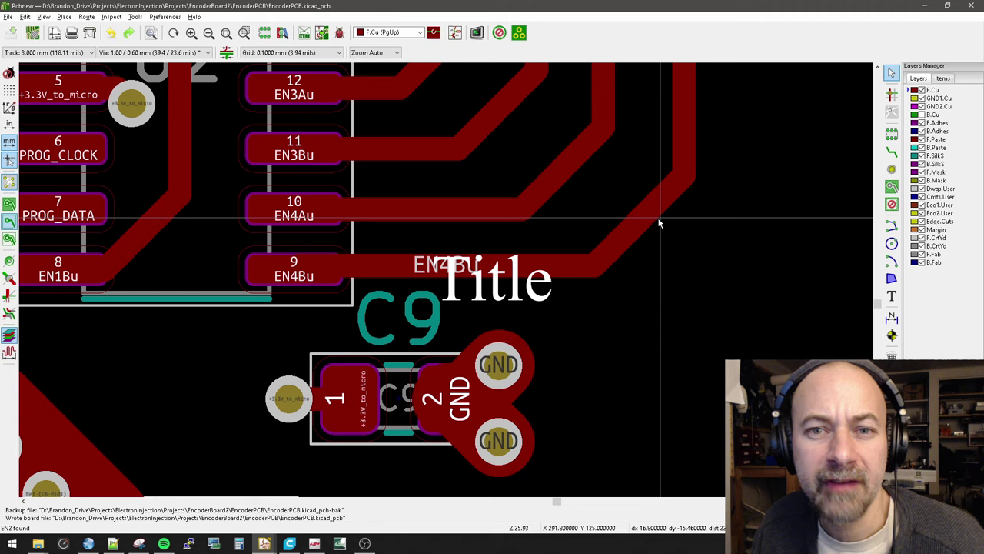
pyautogui.moveTo(687, 232); pyautogui.dragTo(684, 236, button='middle')
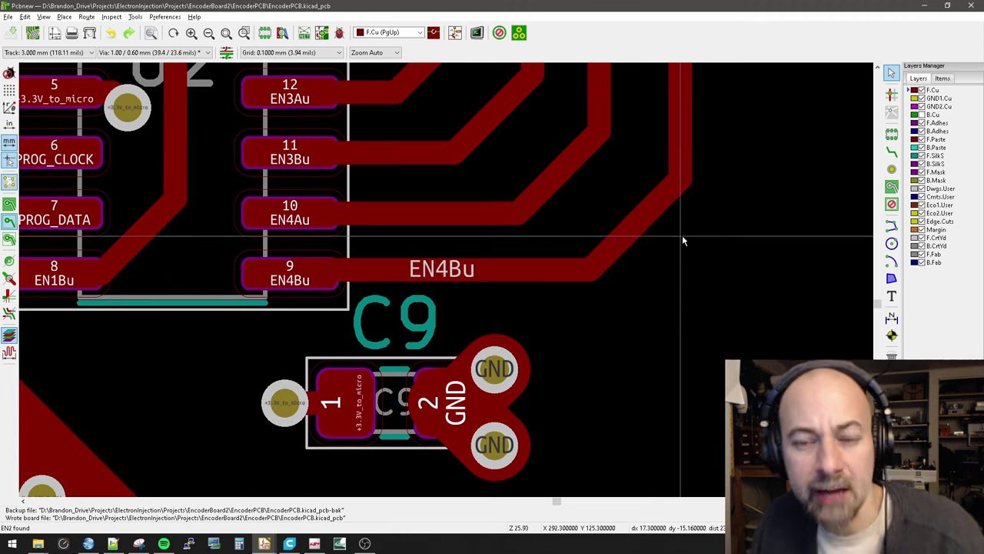
pyautogui.scroll(1, 661, 258)
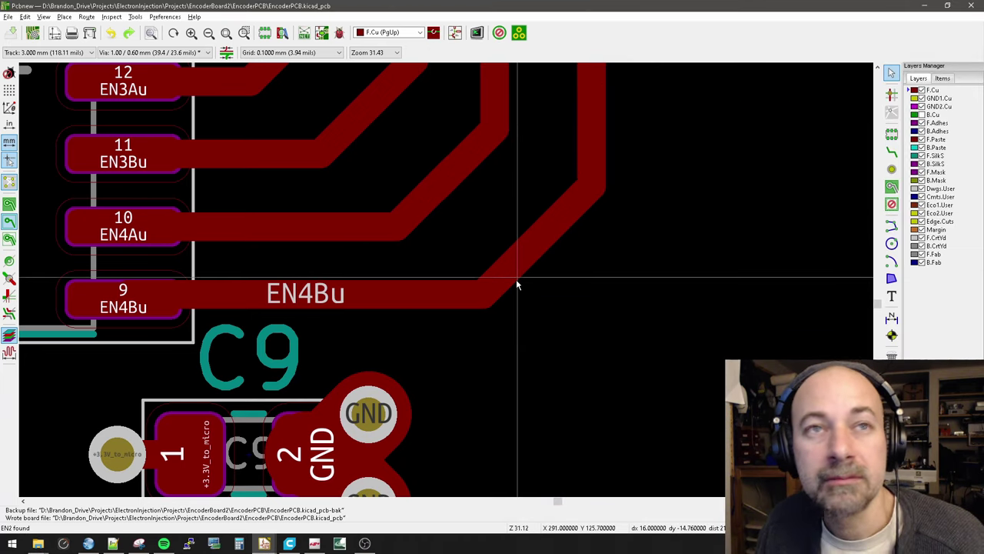
pyautogui.moveTo(515, 281); pyautogui.dragTo(599, 308, button='middle')
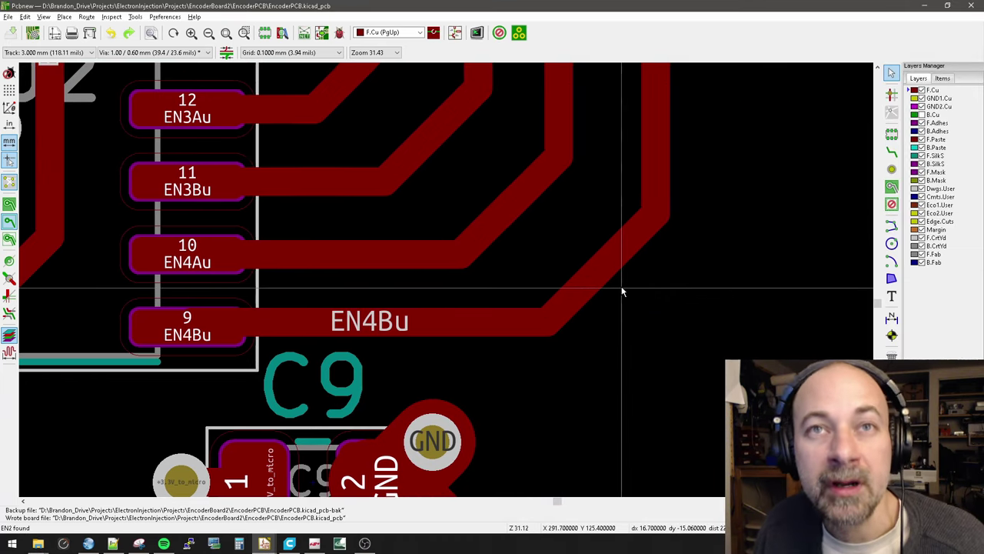
pyautogui.scroll(1, 623, 292)
pyautogui.moveTo(393, 272); pyautogui.dragTo(468, 275, button='middle')
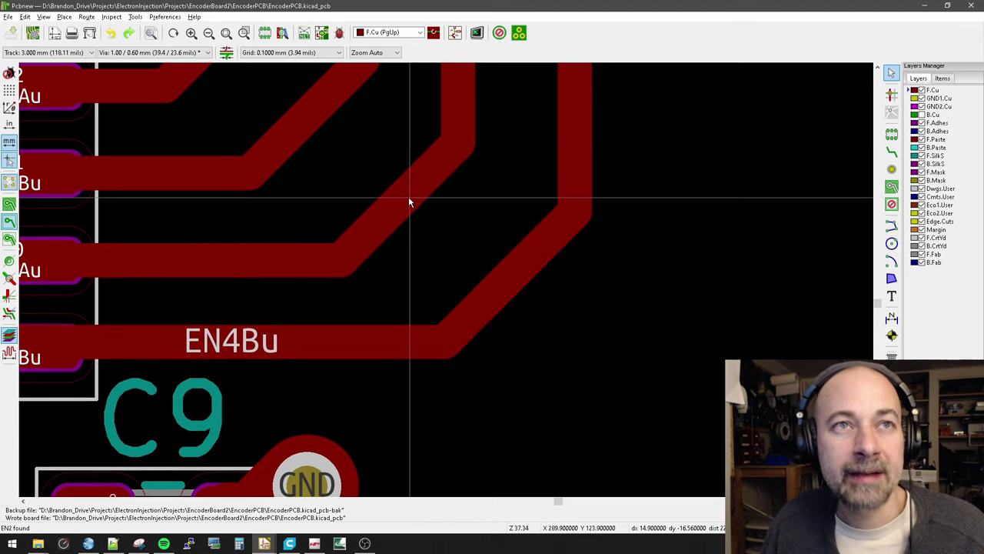
# Step: Shift the diagonal segment of the EN4Bu trace closer to the neighbouring EN4Au trace
pyautogui.click(519, 268)
pyautogui.press('d')
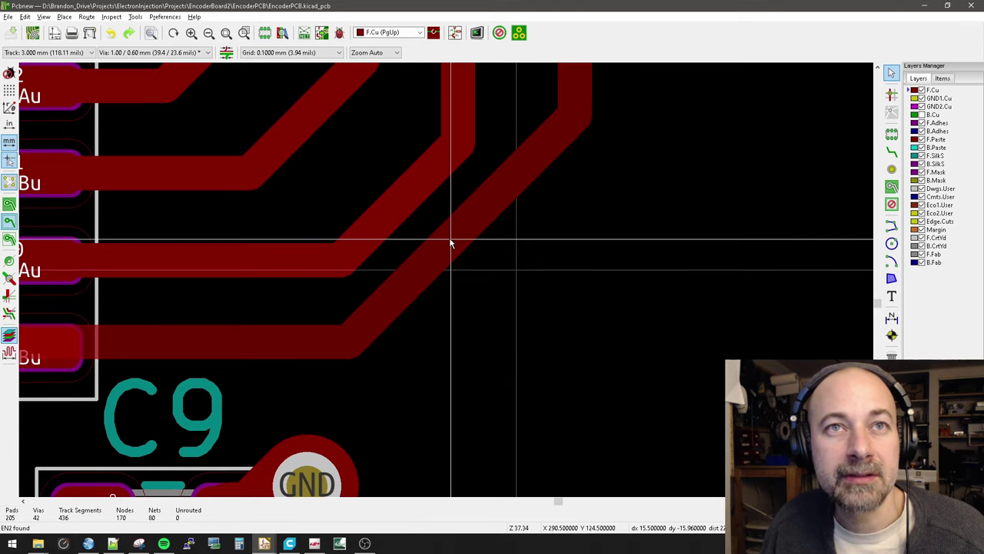
pyautogui.moveTo(451, 243); pyautogui.dragTo(451, 242)
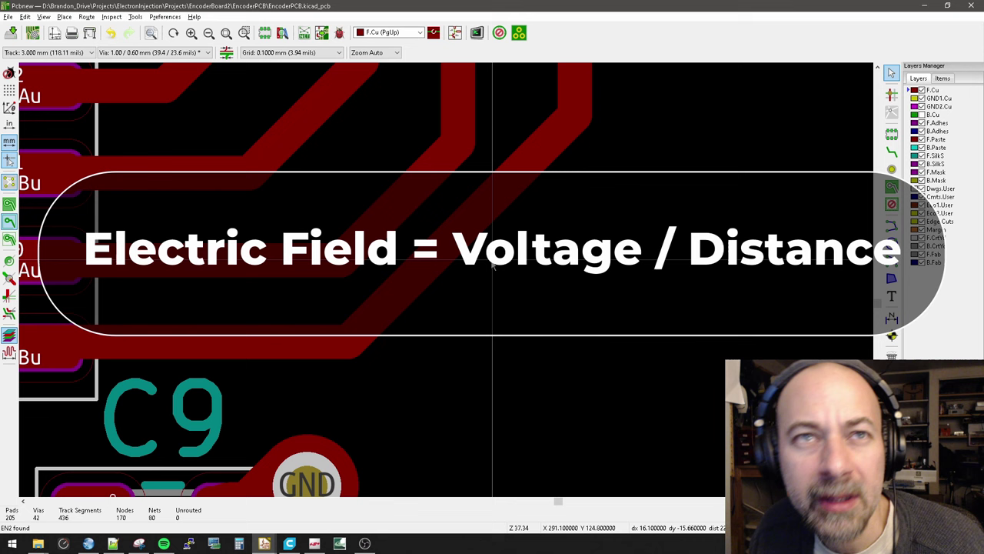
pyautogui.moveTo(482, 276); pyautogui.dragTo(514, 279, button='middle')
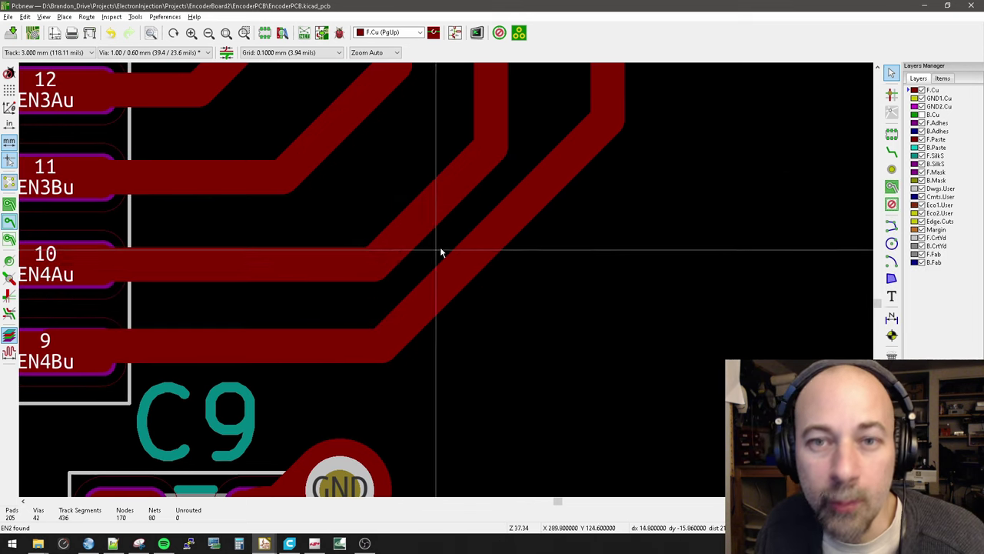
# Step: Delete the EN2Au, EN2Bu, EN3Au, EN3Bu, EN4Au and EN4Bu traces between U2 and header J4
pyautogui.scroll(-5, 499, 272)
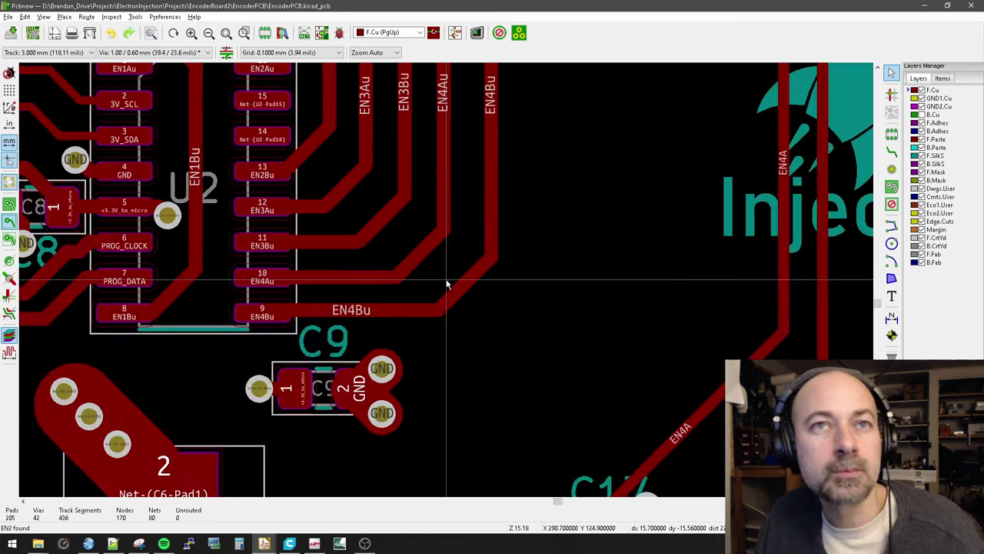
pyautogui.scroll(3, 440, 257)
pyautogui.scroll(1, 442, 262)
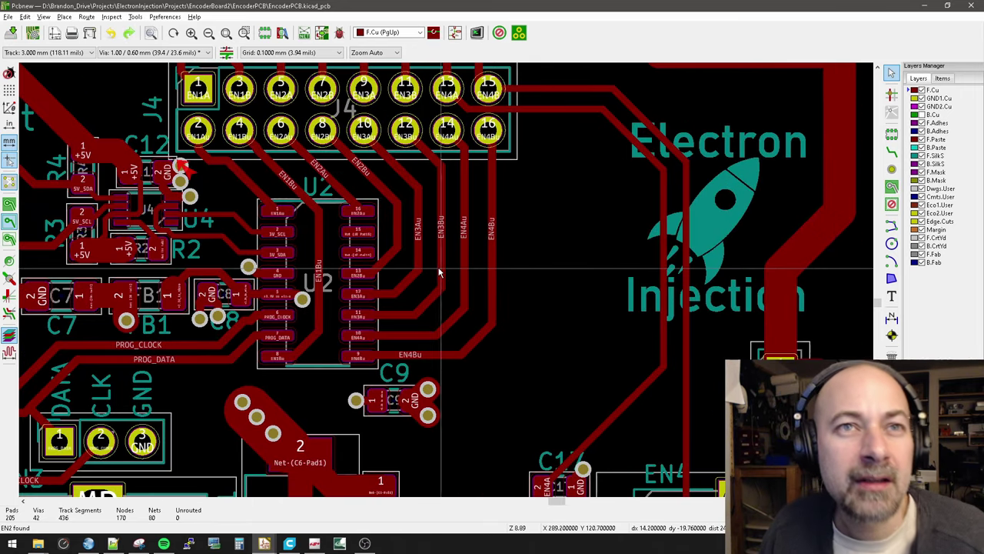
pyautogui.scroll(1, 450, 267)
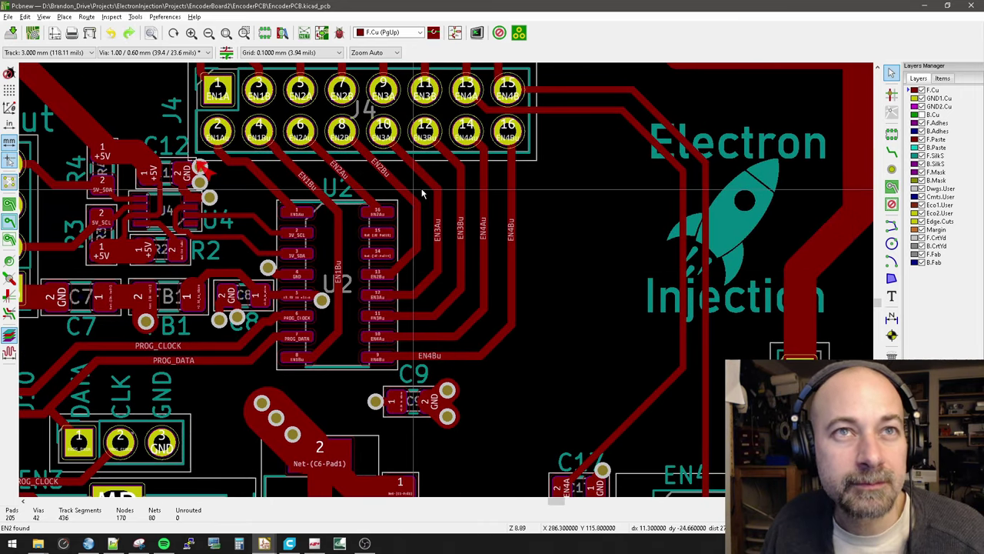
pyautogui.press('Delete')
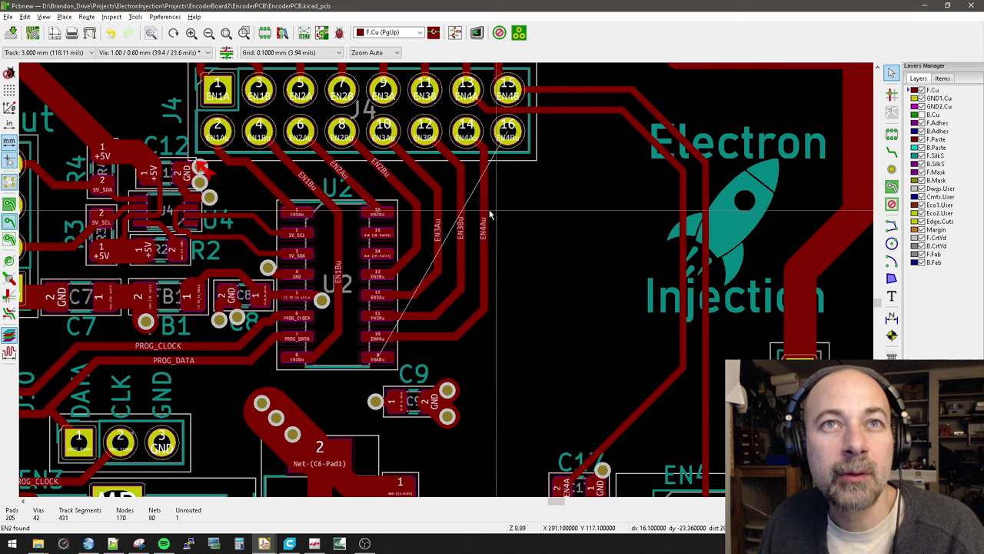
pyautogui.press('Delete')
pyautogui.press('Delete')
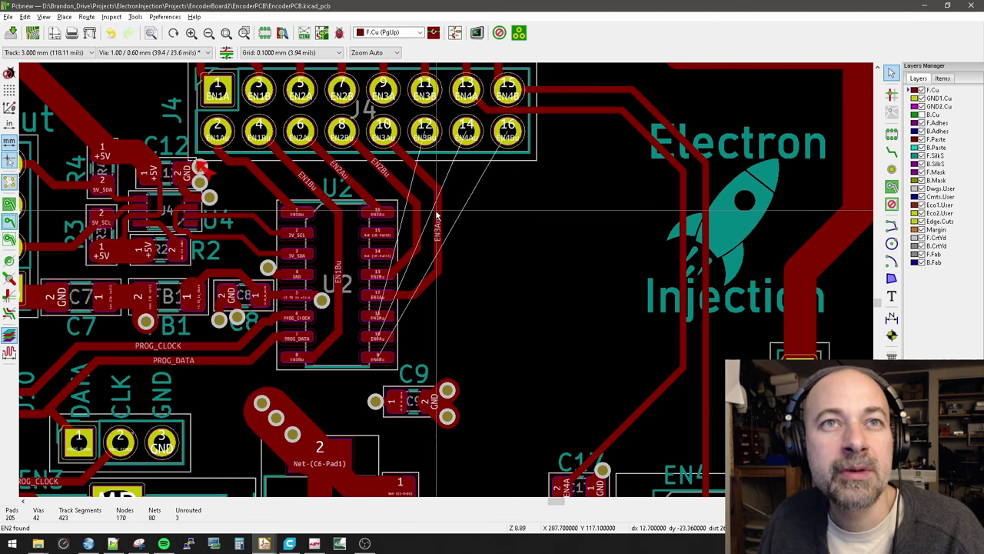
pyautogui.press('Delete')
pyautogui.press('Delete')
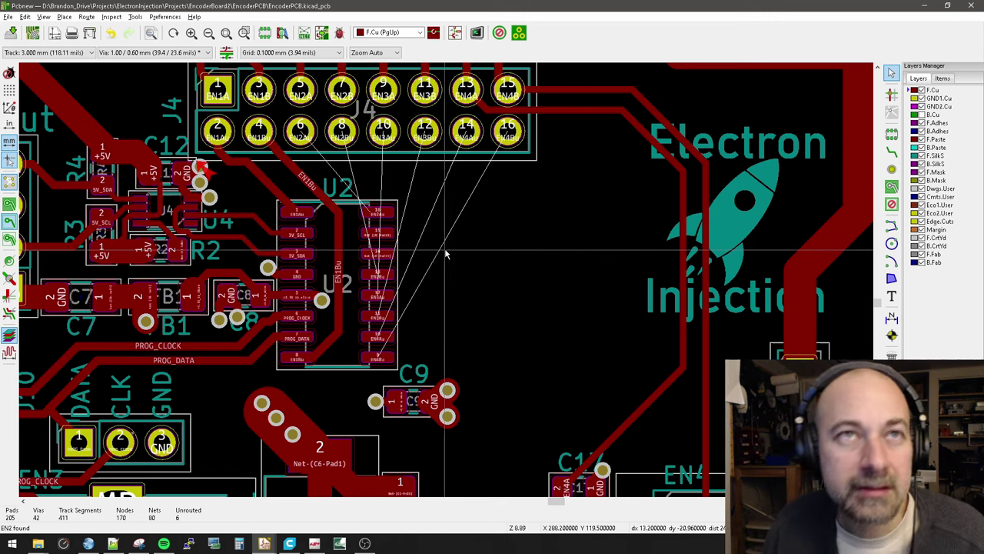
# Step: Set the track width to 0.500 mm and route EN4Bu from U2 pin 9 to J4 pin 16
pyautogui.click(58, 54)
pyautogui.click(56, 89)
pyautogui.scroll(1, 422, 317)
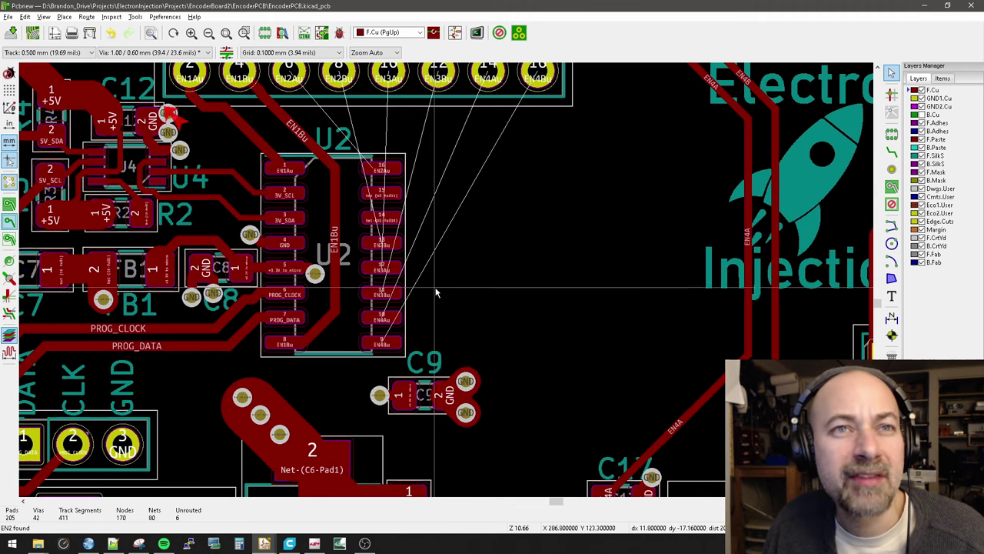
pyautogui.moveTo(435, 292); pyautogui.dragTo(417, 352, button='middle')
pyautogui.press('x')
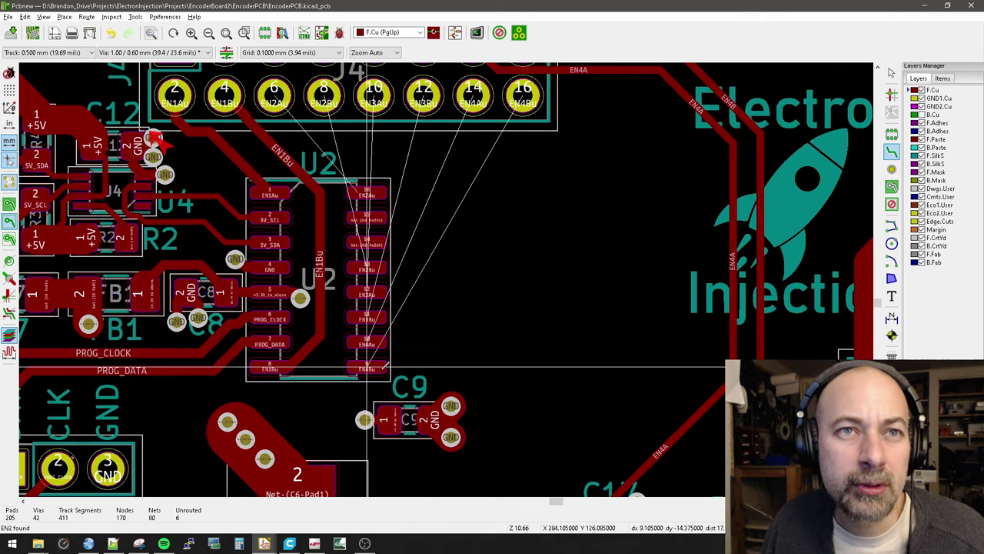
pyautogui.click(368, 367)
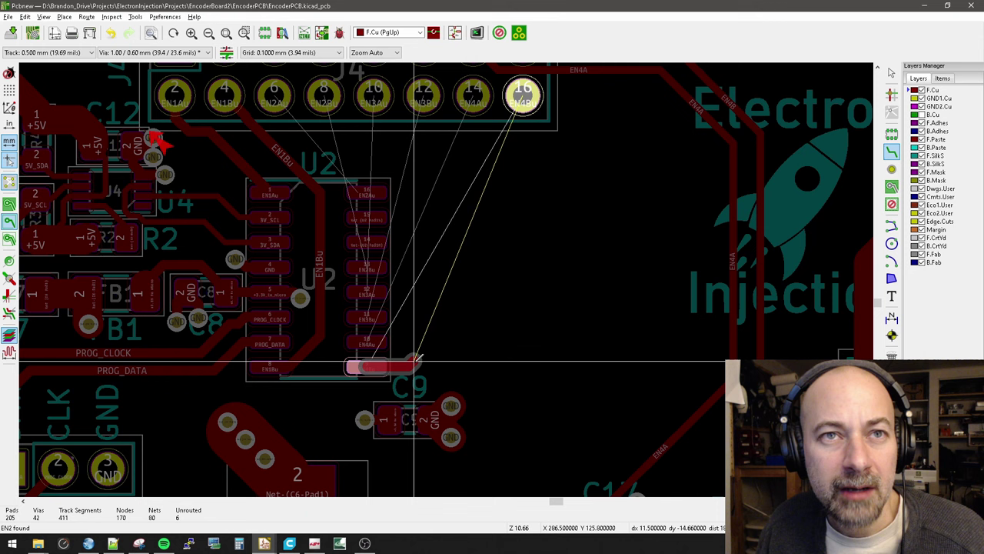
pyautogui.click(425, 360)
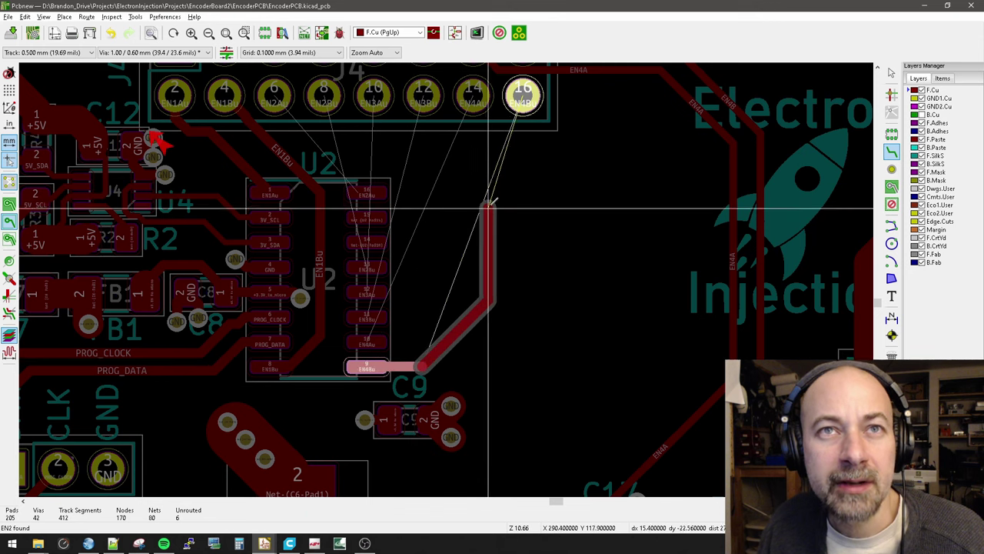
pyautogui.click(523, 96)
# Step: Route EN4Au from U2 pin 10 to J4 pin 14 and EN3Bu from U2 pin 11 to J4 pin 12
pyautogui.click(358, 343)
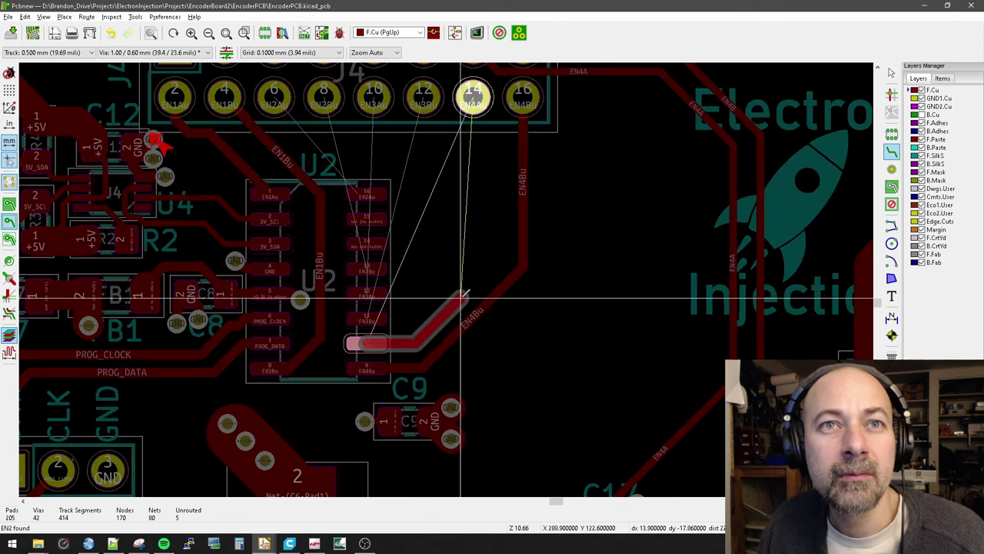
pyautogui.click(473, 97)
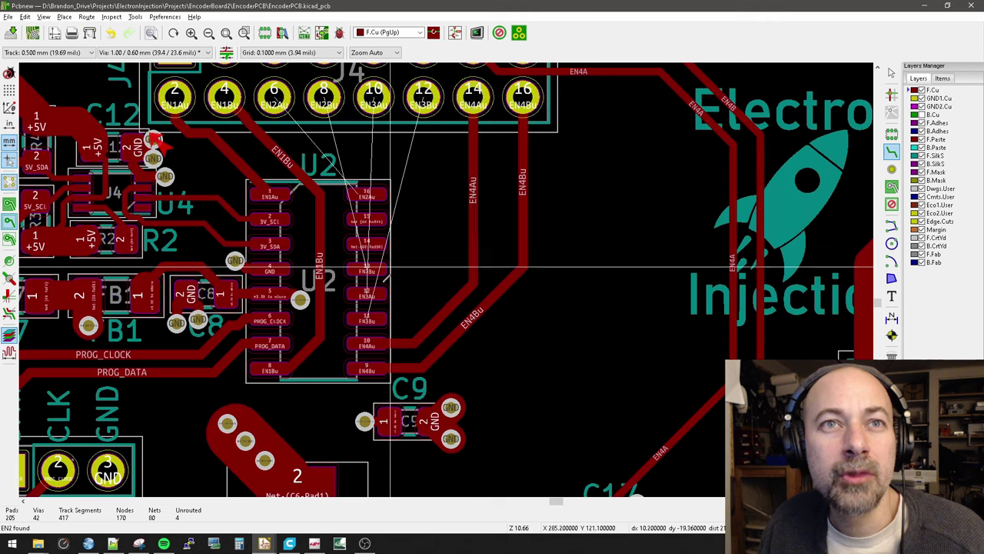
pyautogui.click(366, 317)
pyautogui.click(433, 269)
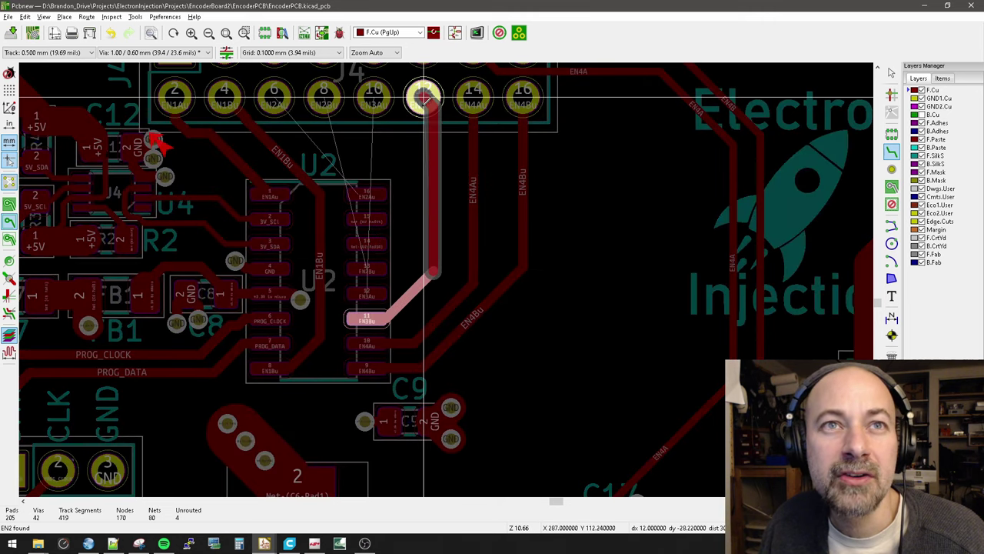
pyautogui.click(423, 96)
# Step: Route EN3Au from U2 pin 12 to J4 pin 10 and EN2Bu from U2 pin 13 to J4 pin 8
pyautogui.click(376, 294)
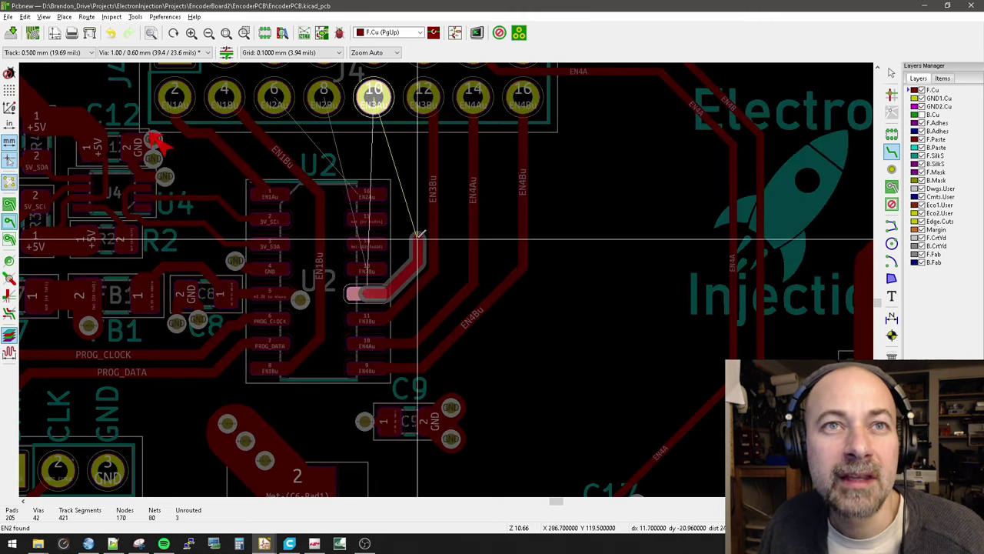
pyautogui.click(416, 129)
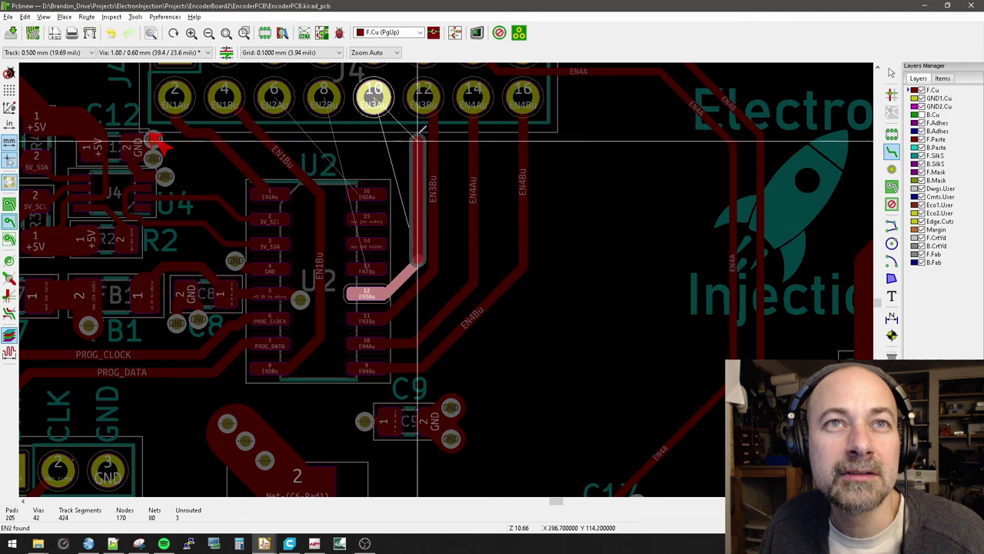
pyautogui.click(374, 96)
pyautogui.click(367, 269)
pyautogui.click(400, 141)
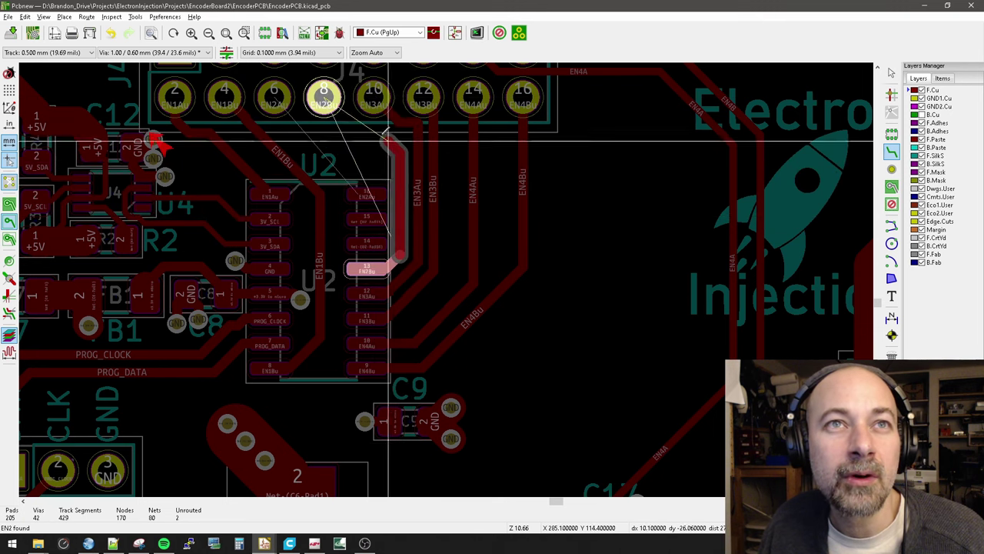
pyautogui.click(324, 97)
pyautogui.scroll(2, 325, 108)
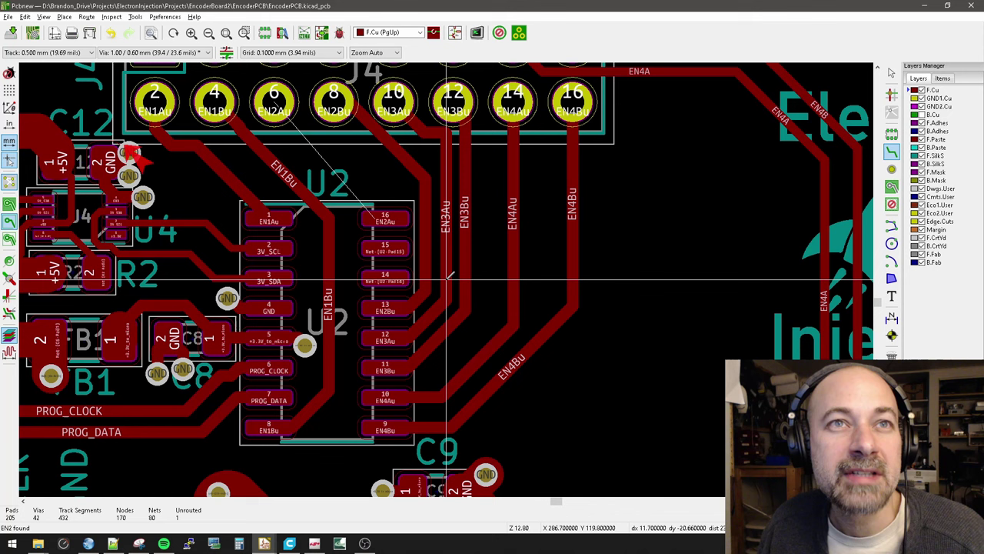
pyautogui.scroll(1, 449, 276)
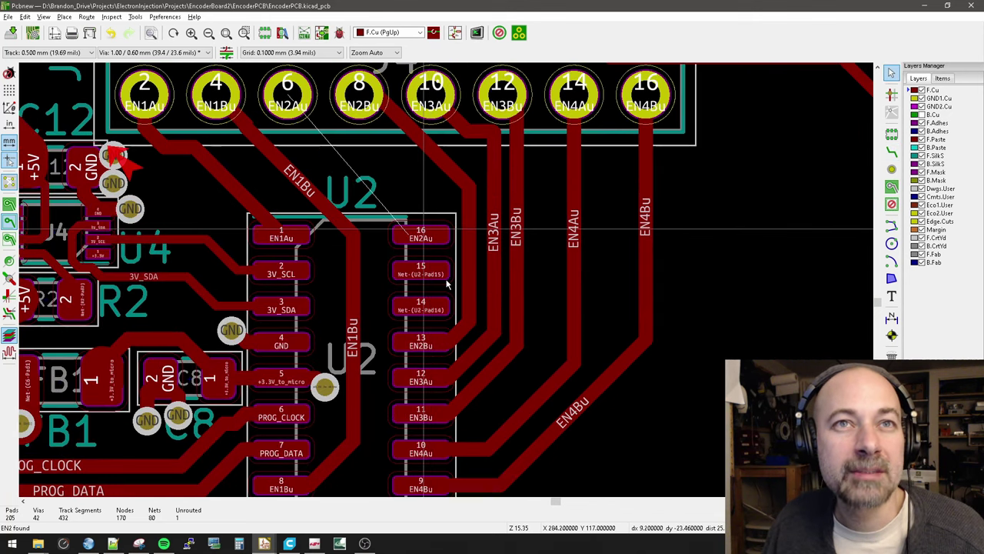
pyautogui.scroll(1, 447, 285)
pyautogui.click(446, 286)
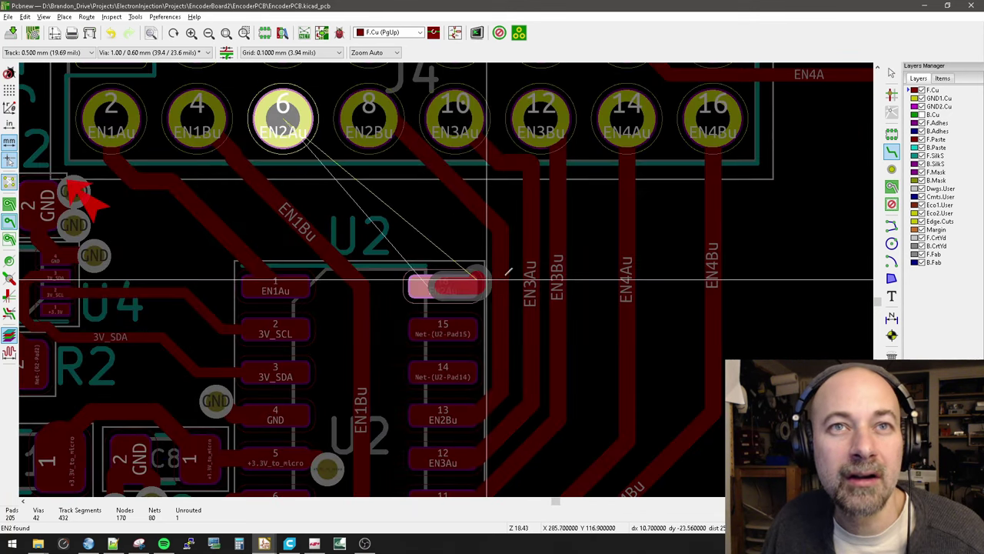
pyautogui.press('Escape')
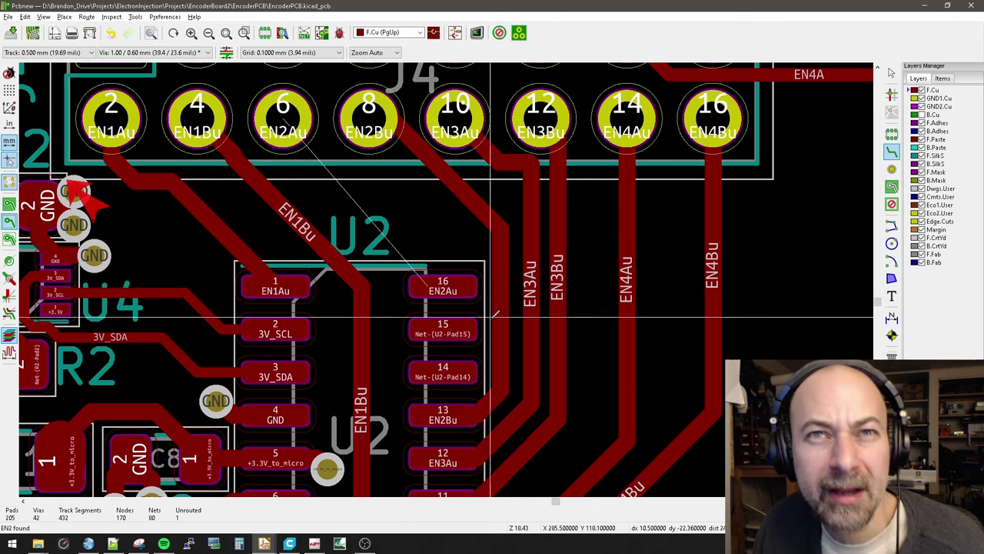
pyautogui.press('Escape')
# Step: Spread the EN4Au, EN3Bu, EN3Au and EN2Bu traces outward from U2 toward the EN4Bu trace
pyautogui.scroll(-1, 619, 317)
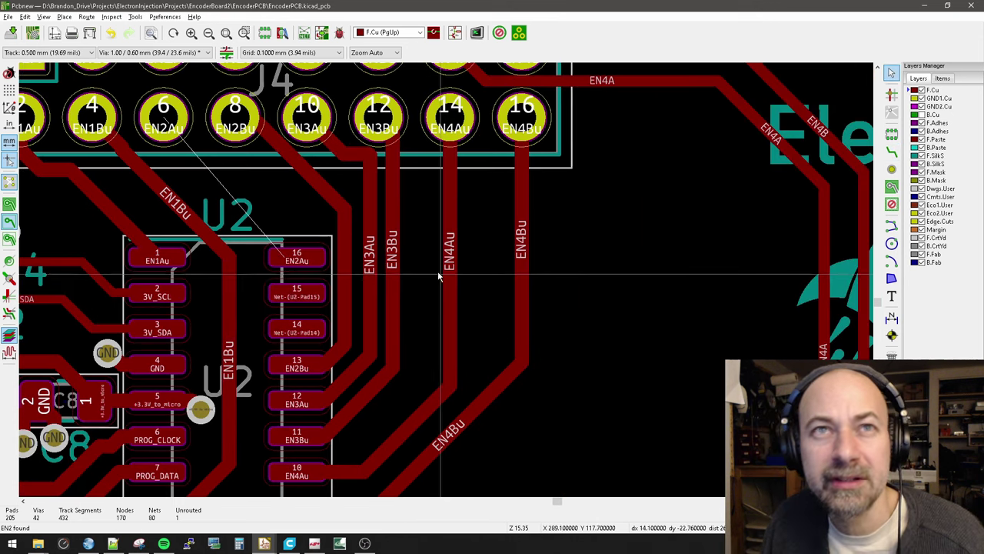
pyautogui.moveTo(450, 261); pyautogui.dragTo(633, 237, button='middle')
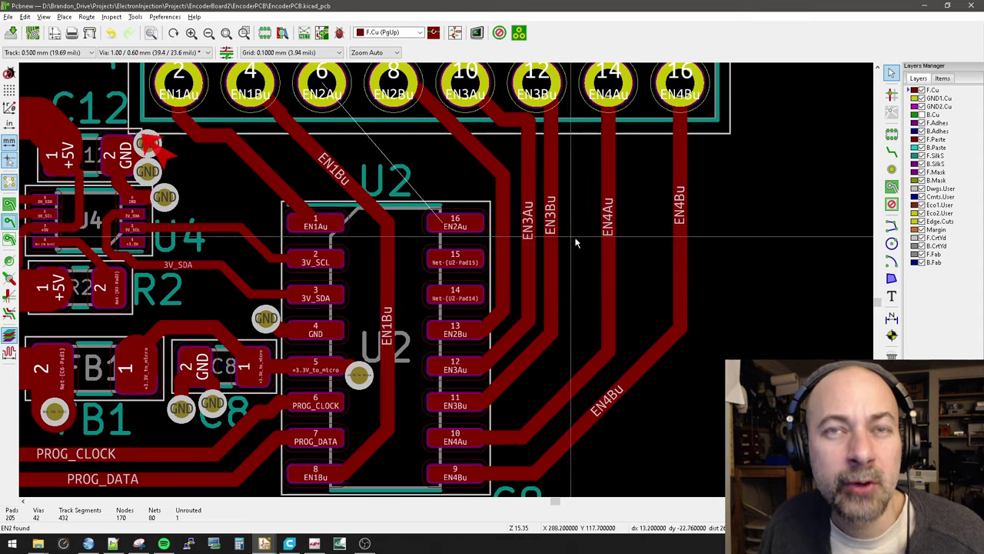
pyautogui.moveTo(608, 243); pyautogui.dragTo(636, 244)
pyautogui.moveTo(552, 238); pyautogui.dragTo(531, 241)
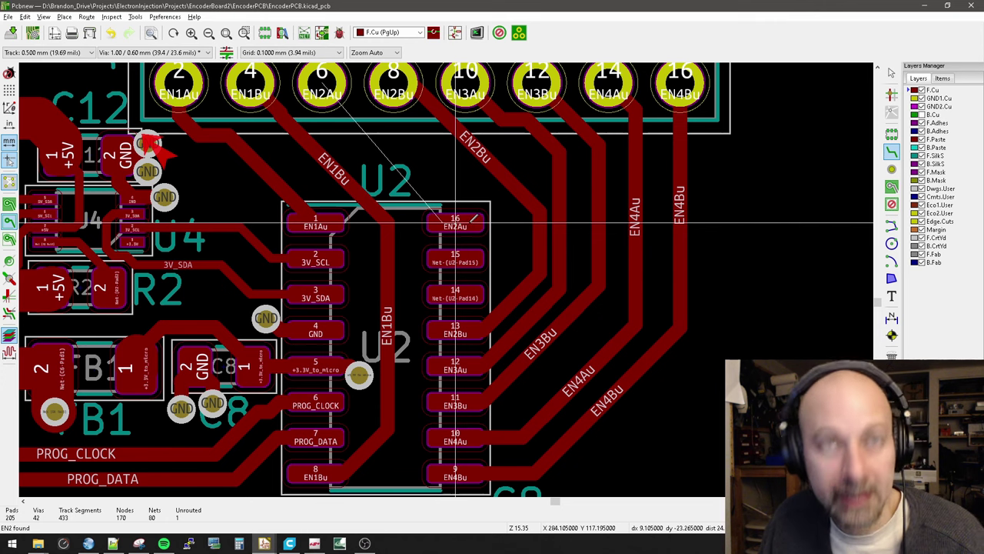
# Step: Route EN2Au from U2 pin 16 to J4 pin 6 with the 0.500 mm track
pyautogui.click(482, 222)
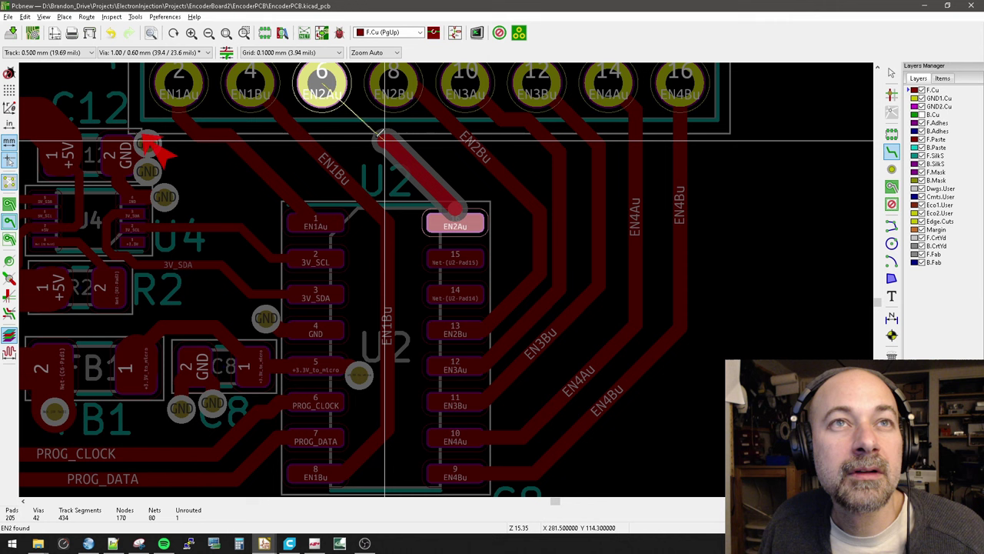
pyautogui.click(332, 114)
pyautogui.keyDown('shift'); pyautogui.scroll(1, 323, 116); pyautogui.keyUp('shift')
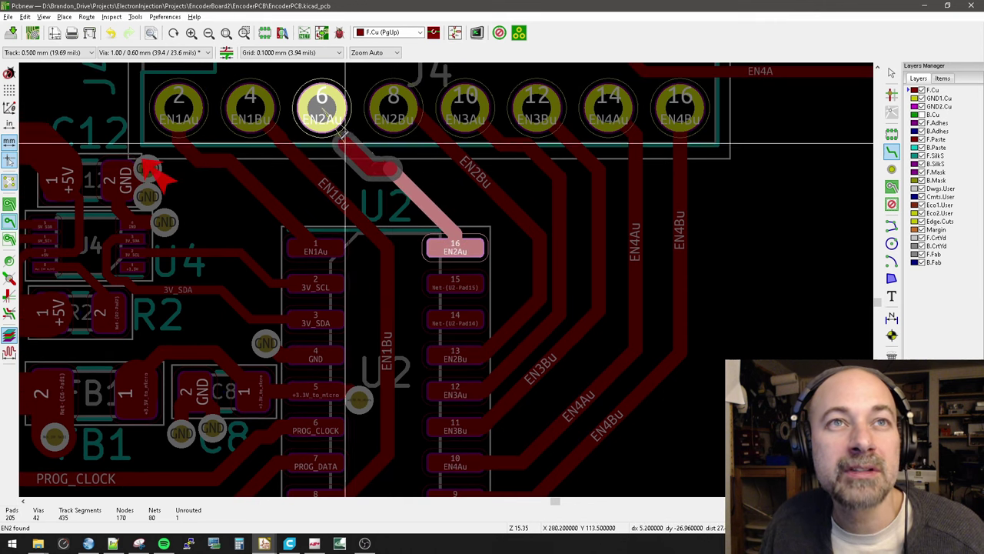
pyautogui.press('Escape')
# Step: Remove the kink in the EN2Au trace so it runs as one straight diagonal between J4 pin 6 and U2 pin 16
pyautogui.scroll(-1, 562, 266)
pyautogui.moveTo(452, 308); pyautogui.dragTo(480, 247, button='middle')
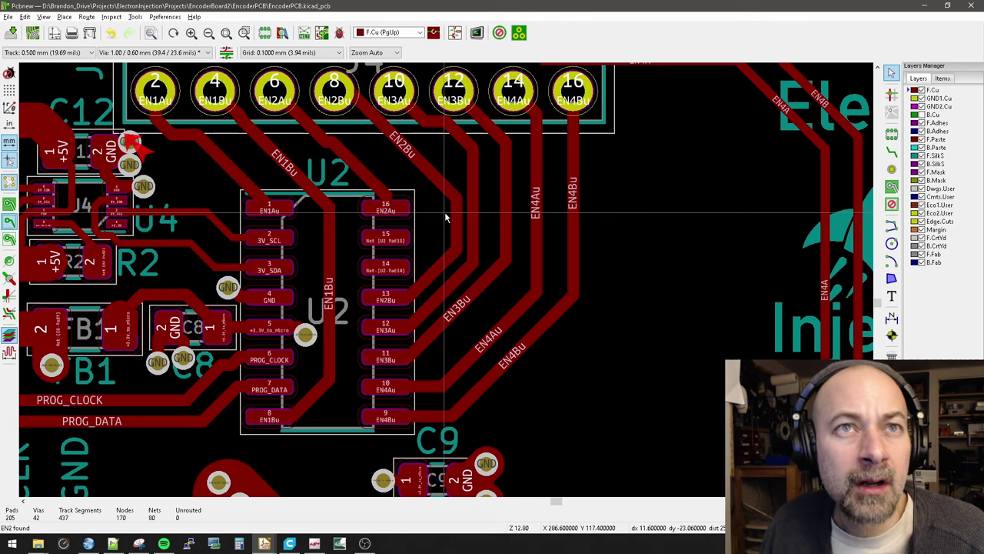
pyautogui.scroll(3, 378, 156)
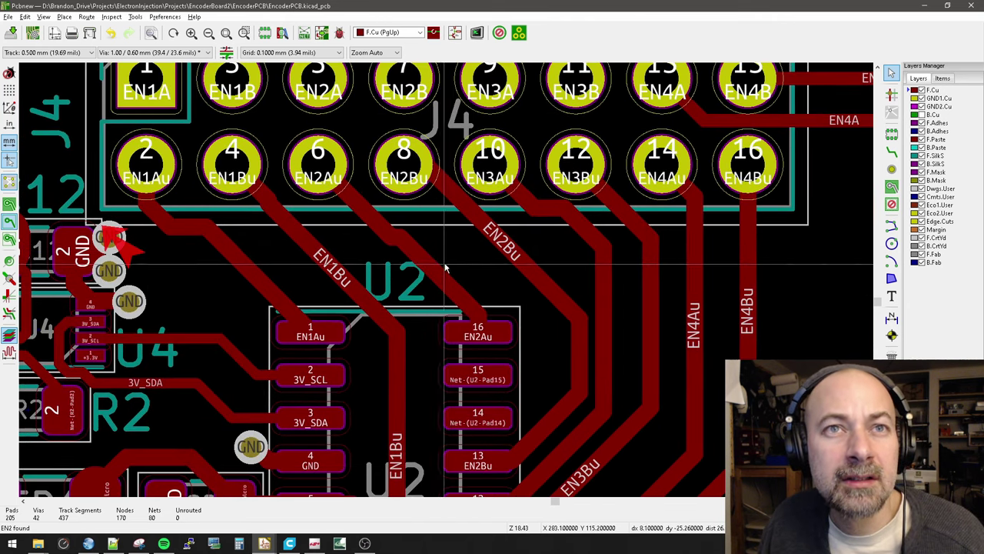
pyautogui.press('d')
pyautogui.press('Delete')
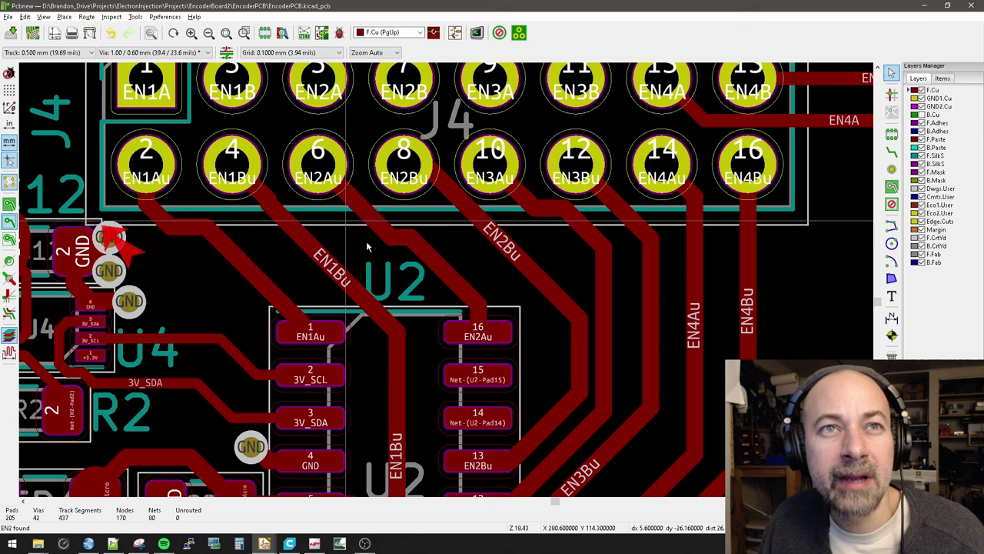
pyautogui.scroll(1, 439, 266)
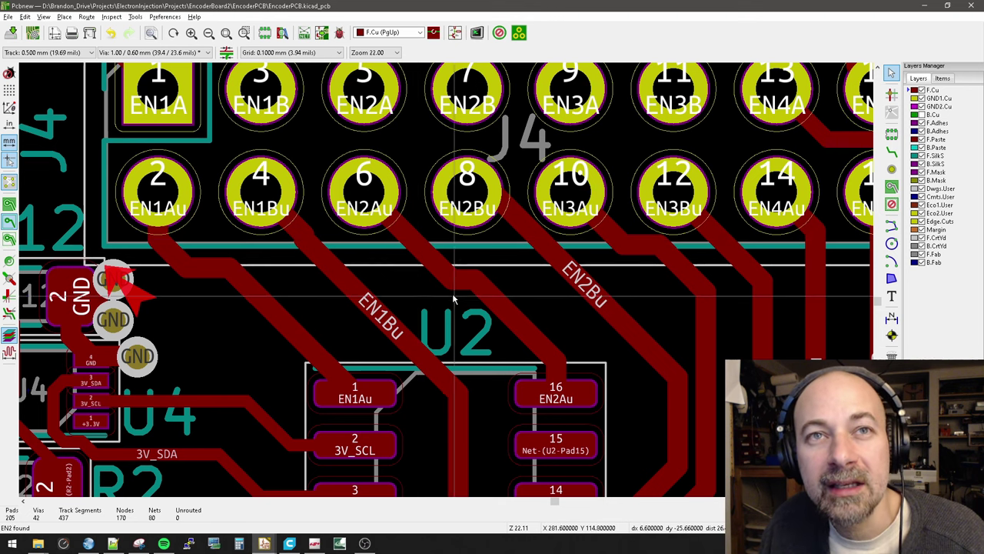
pyautogui.click(513, 327)
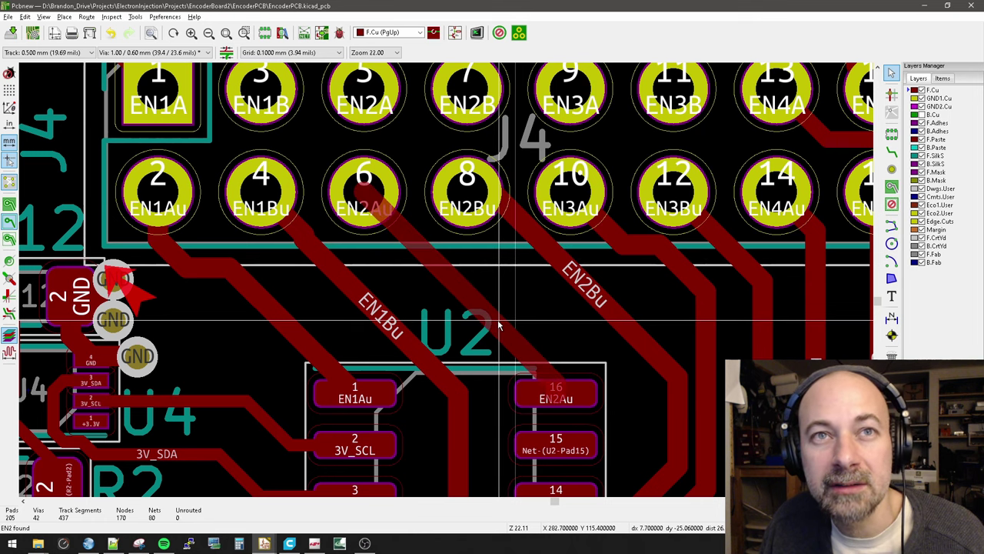
pyautogui.press('Delete')
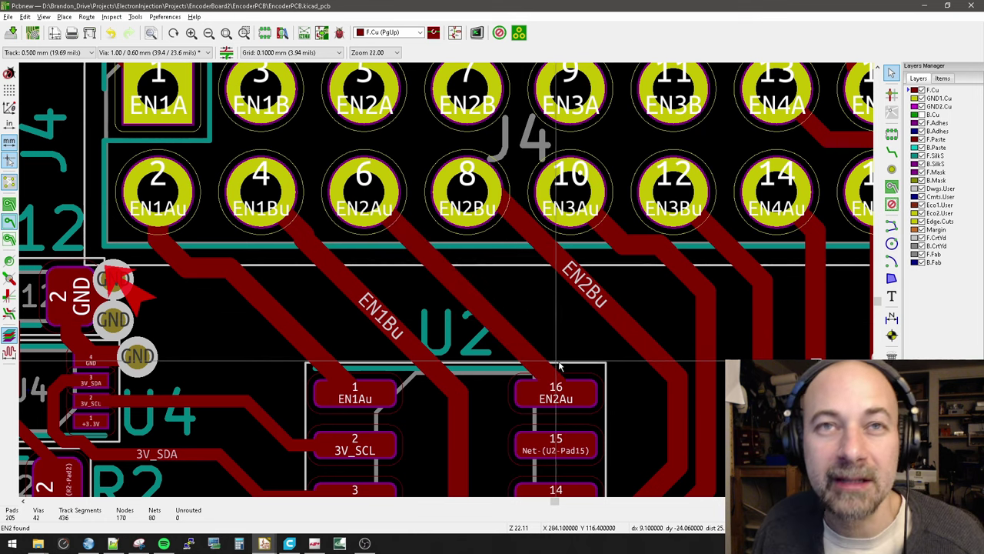
# Step: Remove the kink in the EN3Au trace below J4 pin 10 so its upper section is one straight diagonal
pyautogui.moveTo(559, 366); pyautogui.dragTo(522, 326, button='middle')
pyautogui.scroll(-1, 525, 324)
pyautogui.moveTo(482, 299); pyautogui.dragTo(487, 299, button='middle')
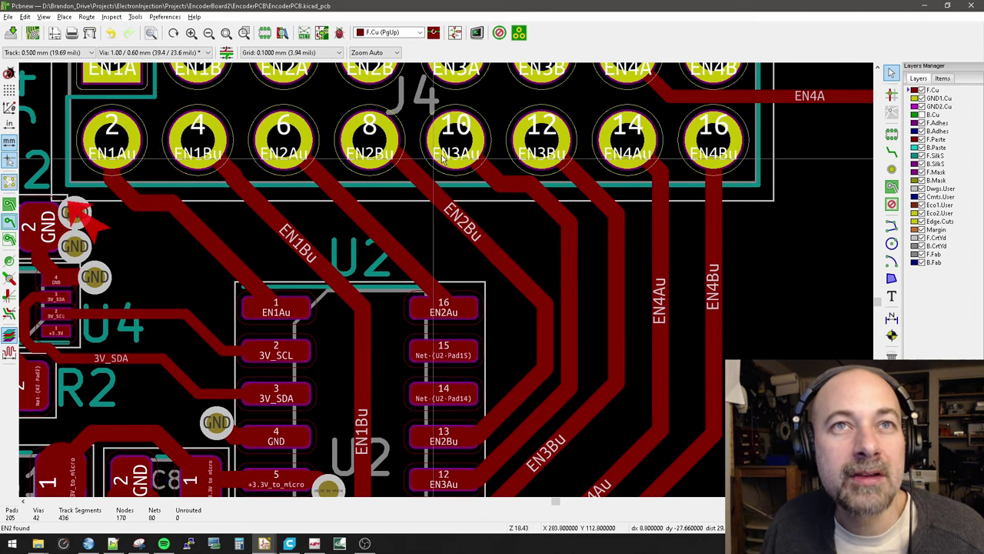
pyautogui.scroll(3, 443, 156)
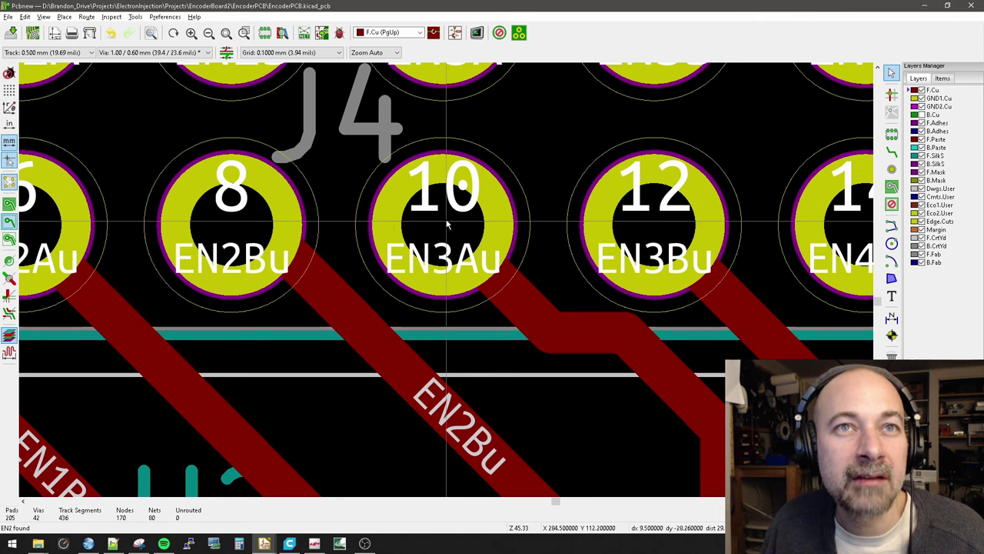
pyautogui.scroll(-5, 447, 223)
pyautogui.scroll(5, 446, 285)
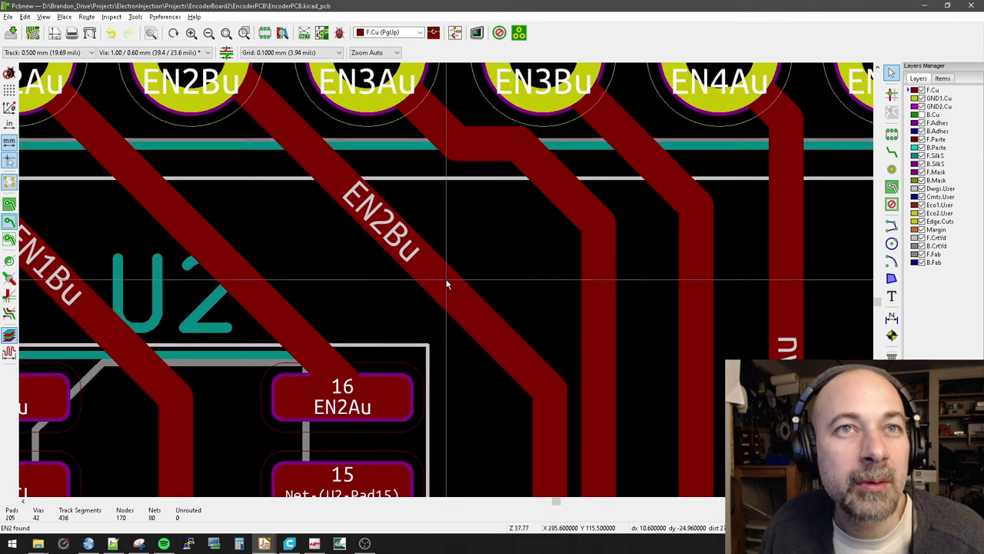
pyautogui.scroll(-1, 438, 280)
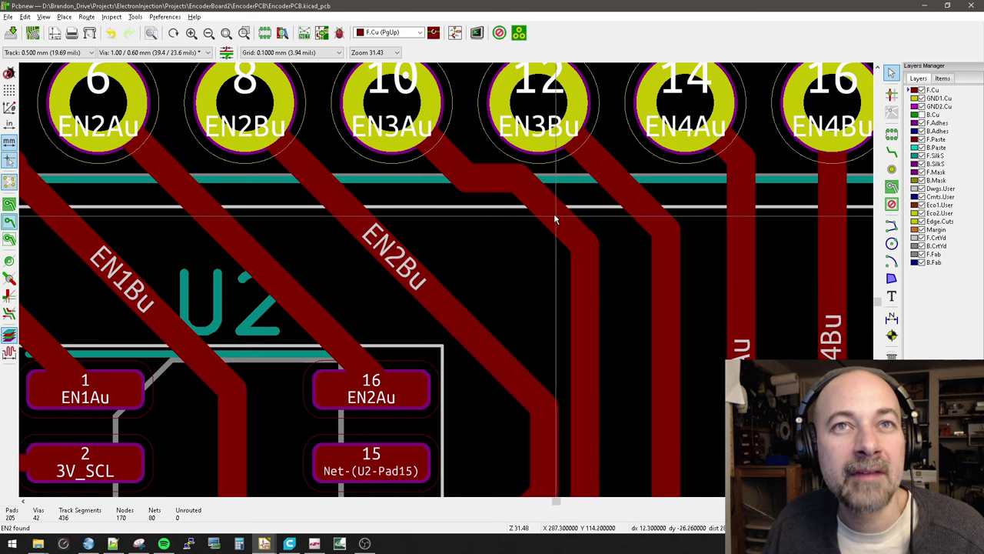
pyautogui.click(515, 230)
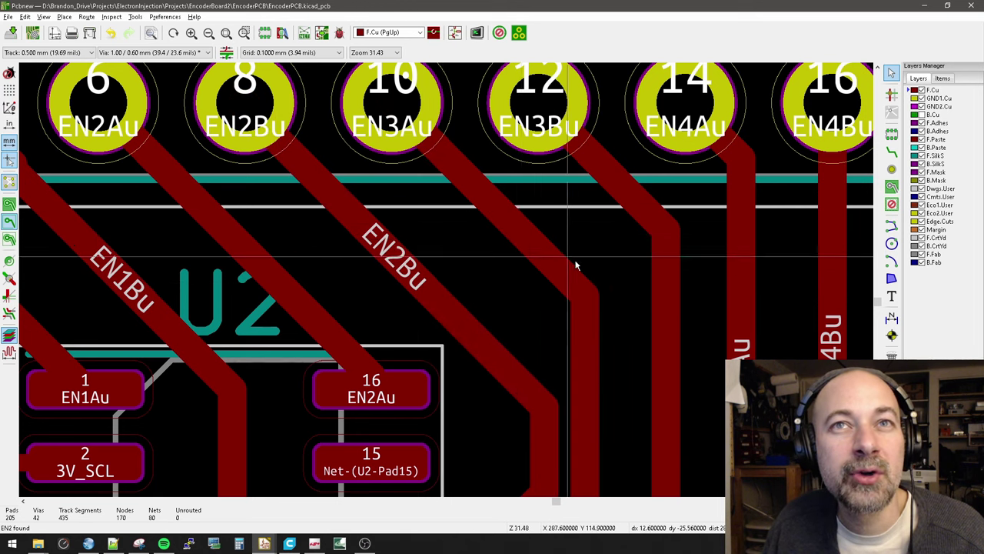
# Step: Move the vertical run of EN3Au outward, away from EN2Bu and toward EN3Bu
pyautogui.scroll(-1, 576, 264)
pyautogui.moveTo(522, 401); pyautogui.dragTo(581, 232, button='middle')
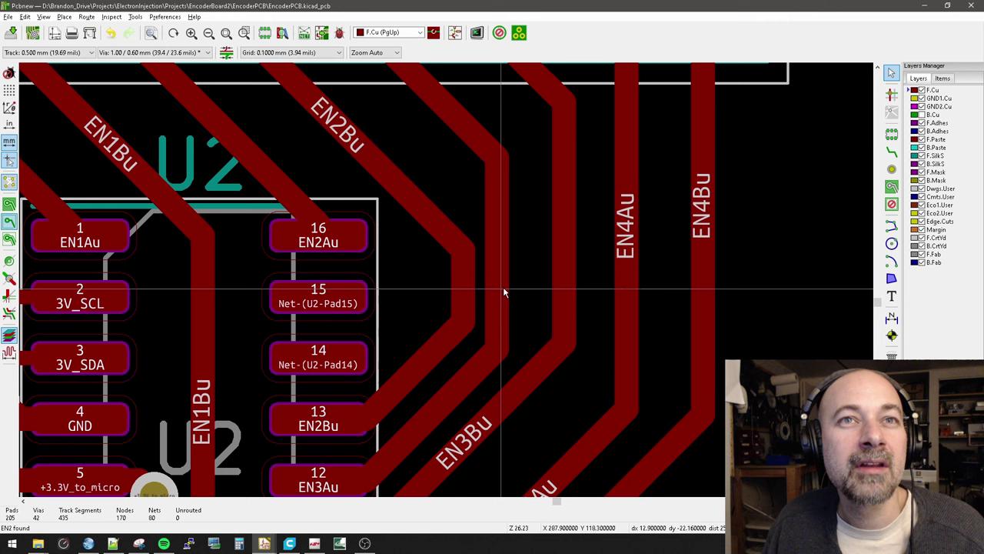
pyautogui.moveTo(476, 210); pyautogui.dragTo(532, 273)
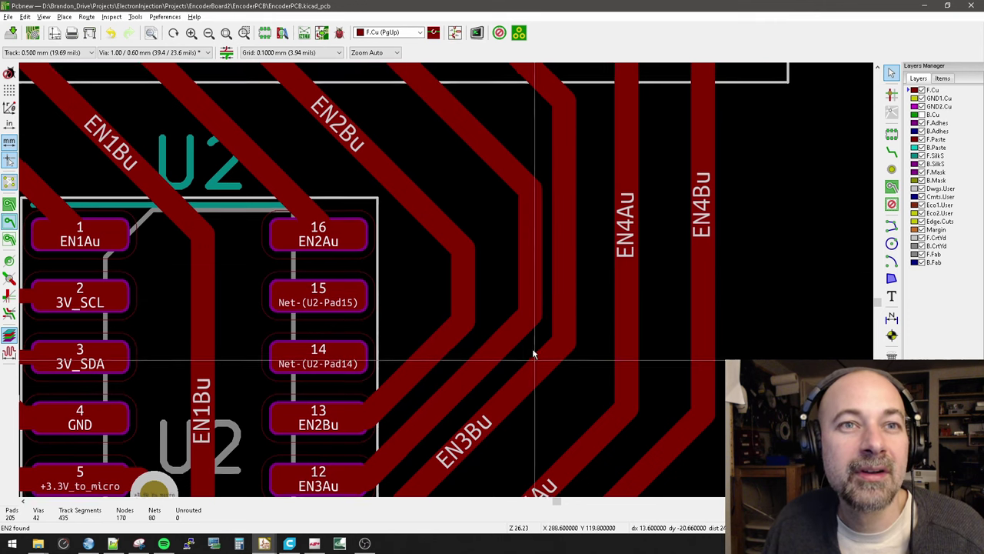
pyautogui.moveTo(511, 368)
pyautogui.mouseDown(button='middle')
pyautogui.moveTo(519, 303)
pyautogui.moveTo(523, 368)
pyautogui.mouseUp(button='middle')
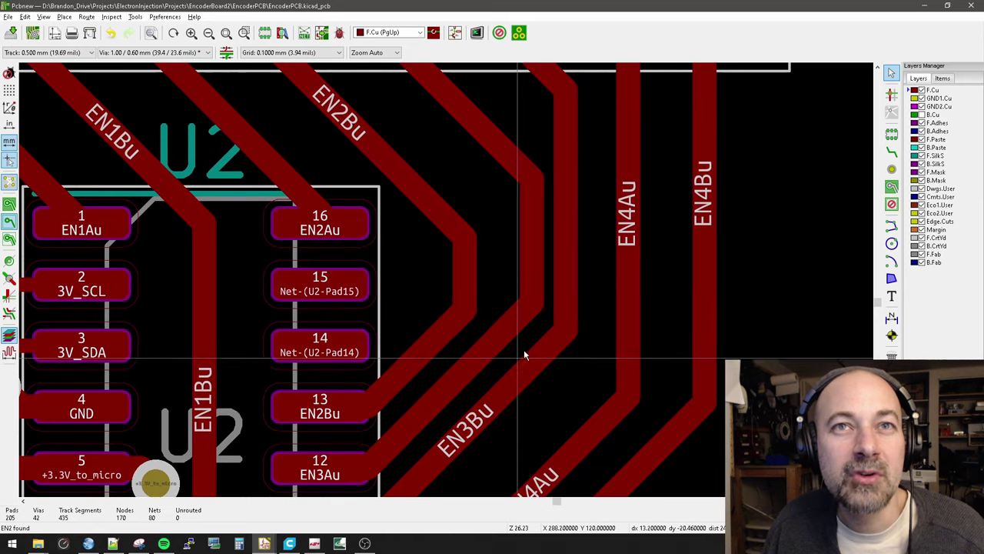
# Step: Move the vertical runs of EN3Bu, EN4Au and EN4Bu farther out from U2 to widen the gaps between them
pyautogui.scroll(-1, 535, 324)
pyautogui.moveTo(479, 196); pyautogui.dragTo(479, 276, button='middle')
pyautogui.moveTo(470, 274); pyautogui.dragTo(624, 281)
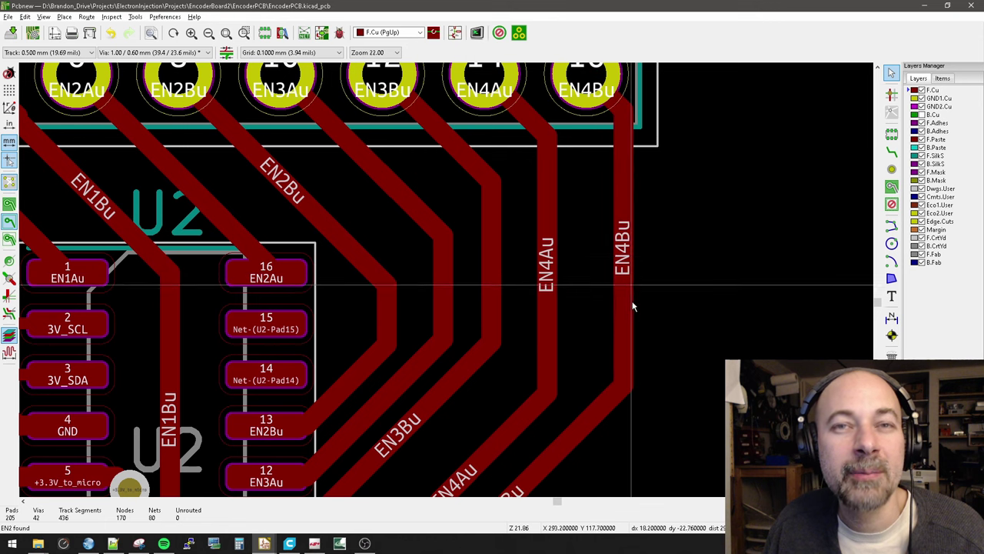
# Step: Shift the lower diagonals of EN4Bu, EN4Au and EN3Bu outward from U2 pins 9, 10 and 11 to even out their spacing
pyautogui.scroll(-1, 638, 323)
pyautogui.scroll(-4, 424, 372)
pyautogui.moveTo(367, 348); pyautogui.dragTo(448, 323, button='middle')
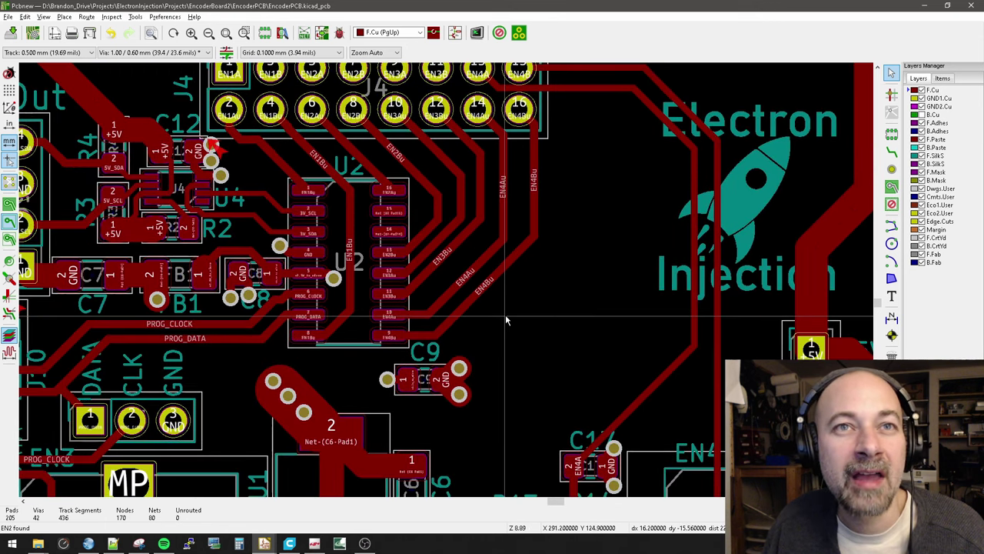
pyautogui.scroll(1, 499, 306)
pyautogui.moveTo(429, 264); pyautogui.dragTo(466, 288)
pyautogui.moveTo(431, 285); pyautogui.dragTo(452, 310, button='middle')
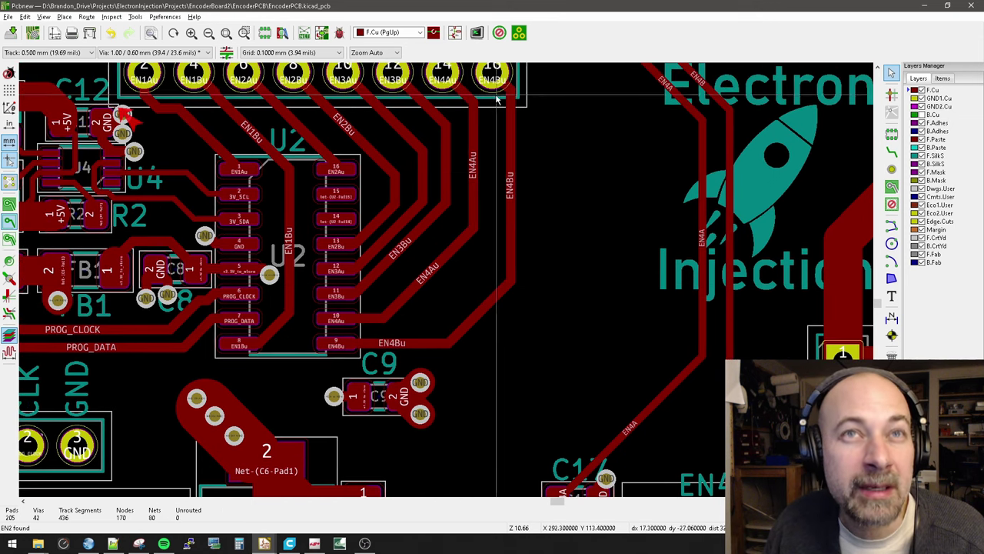
pyautogui.moveTo(429, 282); pyautogui.dragTo(469, 295)
pyautogui.moveTo(397, 253); pyautogui.dragTo(426, 272)
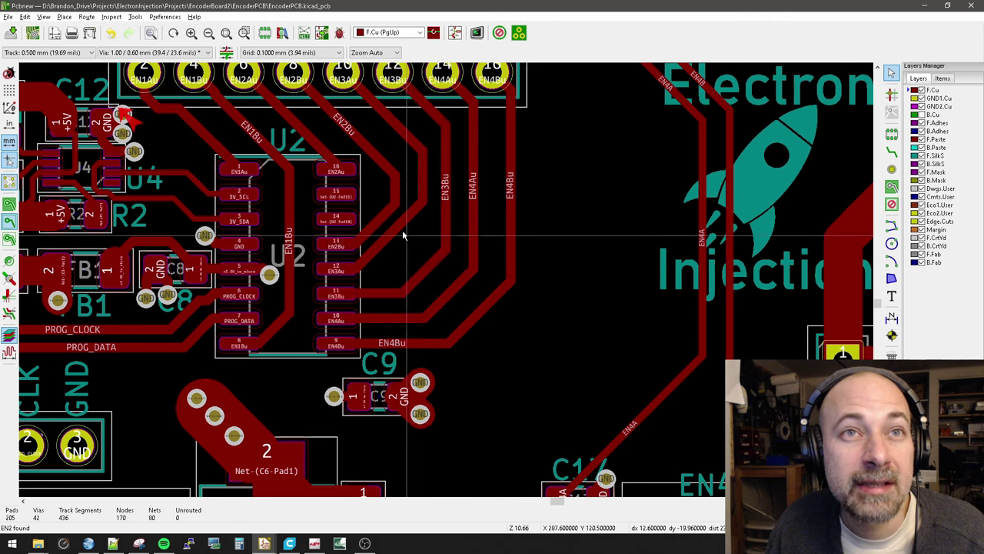
# Step: Shift EN3Au's lower diagonal outward and move the vertical run of EN2Bu inward toward U2
pyautogui.moveTo(398, 232); pyautogui.dragTo(398, 189)
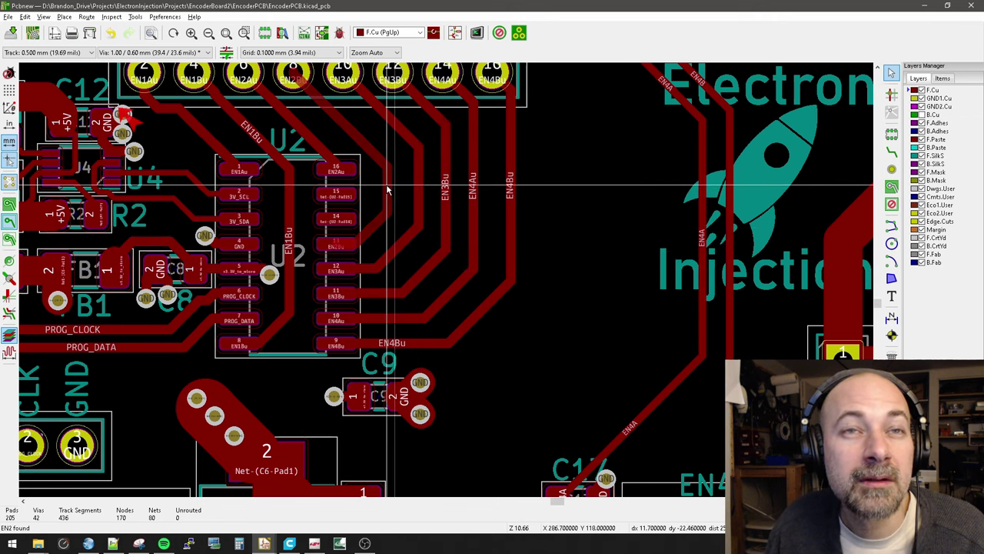
pyautogui.scroll(-1, 560, 254)
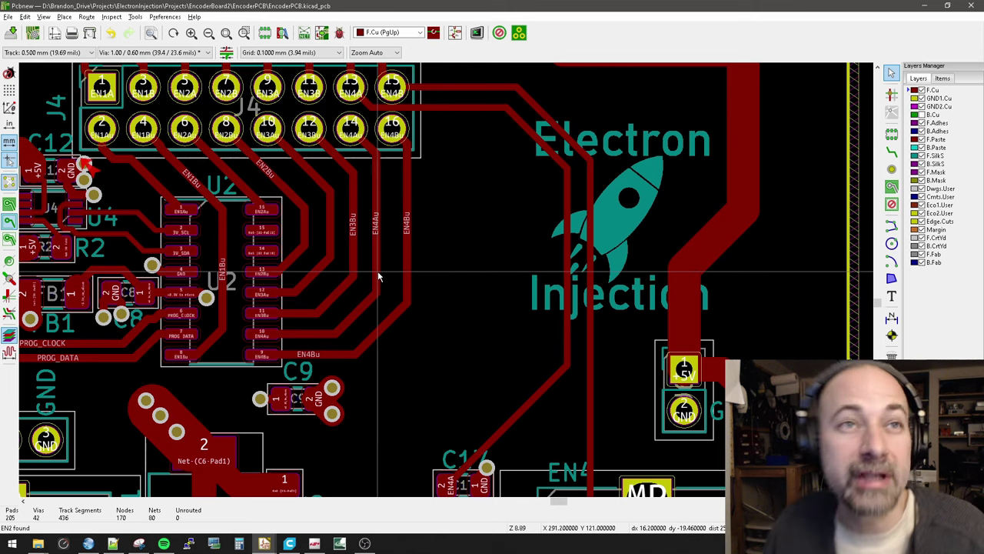
pyautogui.scroll(2, 444, 277)
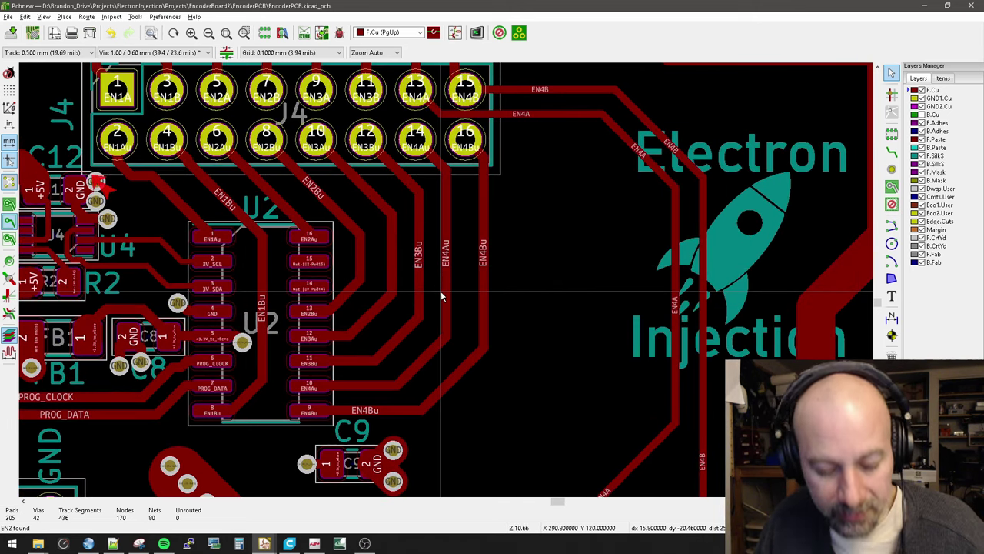
# Step: Examine the respaced traces between U2 and header J4 in the 3D view of the board
pyautogui.hotkey('alt', '3')
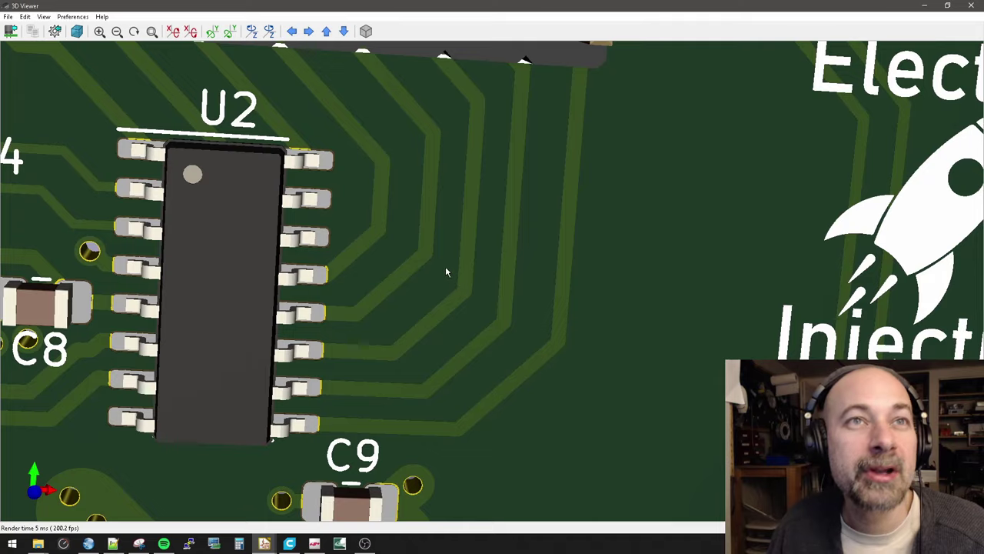
pyautogui.scroll(-2, 445, 267)
pyautogui.moveTo(436, 248); pyautogui.dragTo(393, 213)
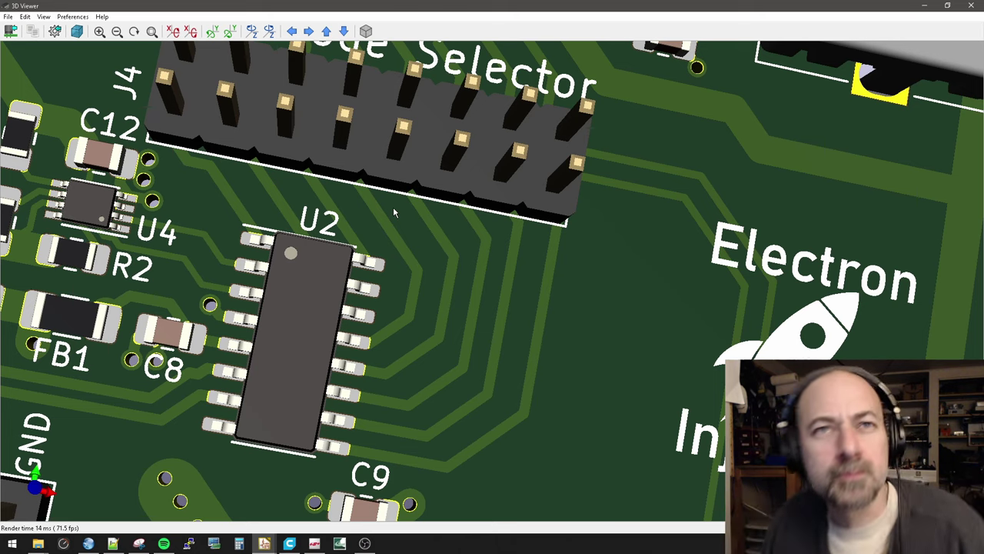
pyautogui.scroll(-2, 442, 268)
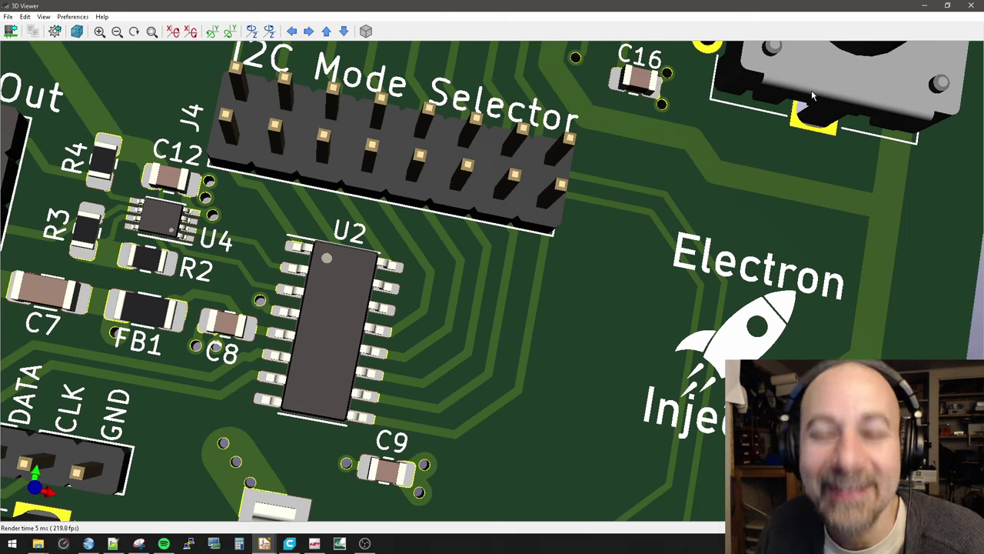
pyautogui.click(926, 7)
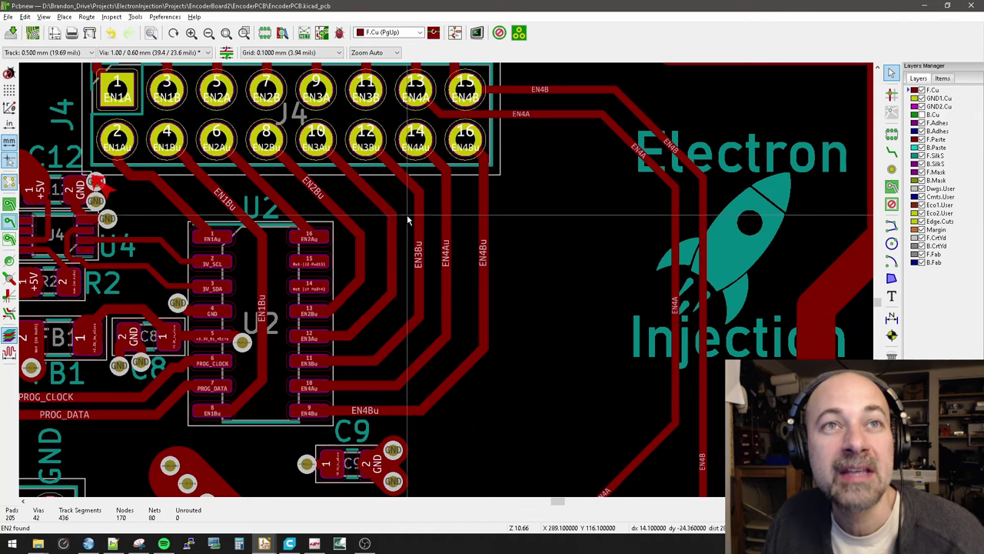
# Step: Shift the EN4Au diagonal below J4 pin 14 slightly away from pin 16
pyautogui.scroll(6, 461, 230)
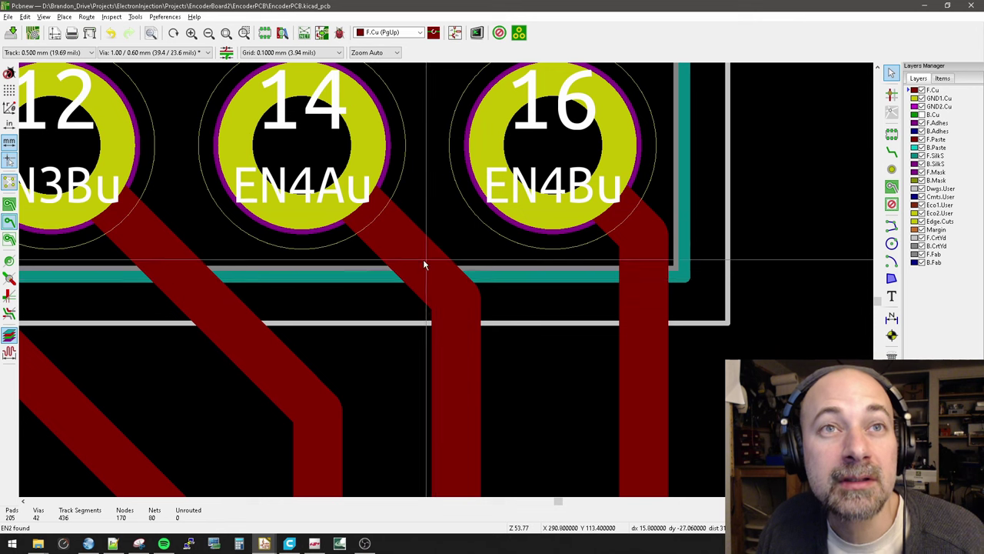
pyautogui.moveTo(423, 261); pyautogui.dragTo(408, 277)
pyautogui.scroll(-1, 543, 320)
pyautogui.moveTo(544, 321); pyautogui.dragTo(502, 282, button='middle')
pyautogui.scroll(-4, 503, 288)
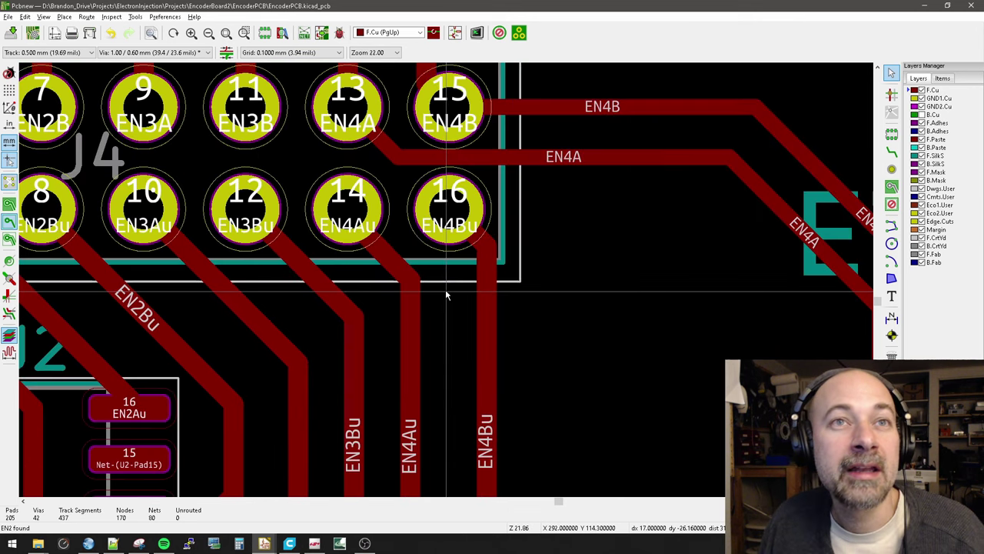
# Step: Adjust the EN3Au diagonal where it leaves J4 pin 10 to even out its spacing from the neighbouring traces
pyautogui.scroll(1, 486, 256)
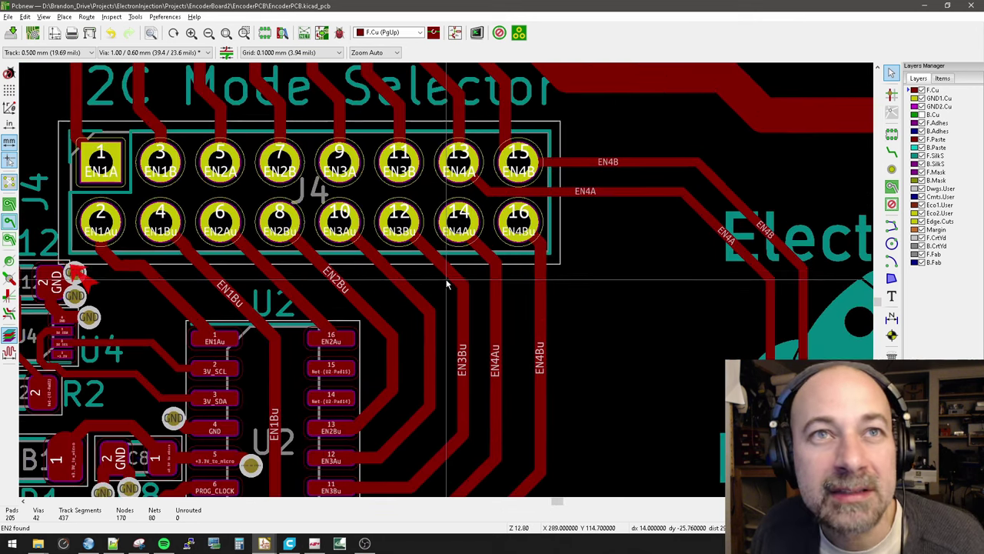
pyautogui.click(399, 284)
pyautogui.press('Delete')
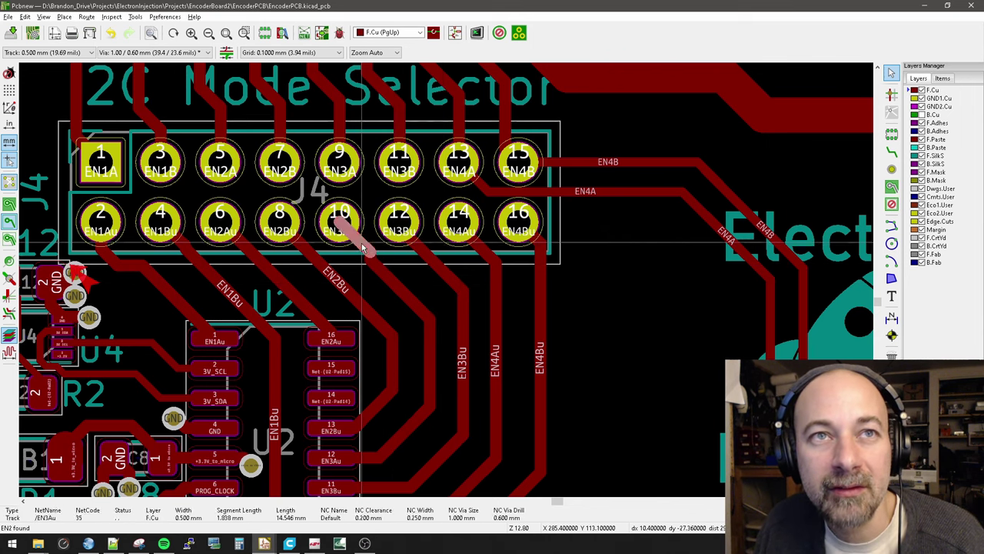
pyautogui.click(357, 249)
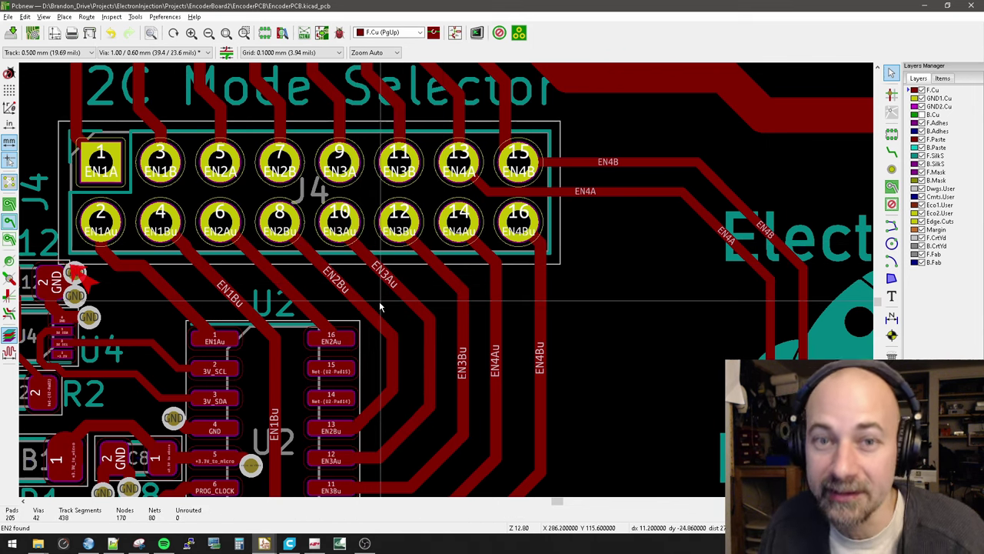
pyautogui.scroll(-3, 379, 307)
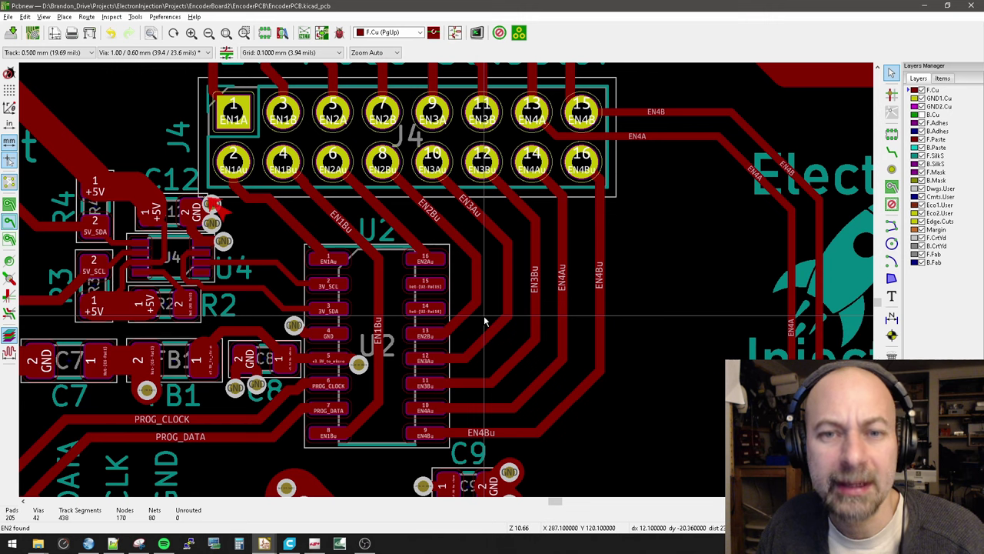
pyautogui.moveTo(512, 331); pyautogui.dragTo(433, 301, button='middle')
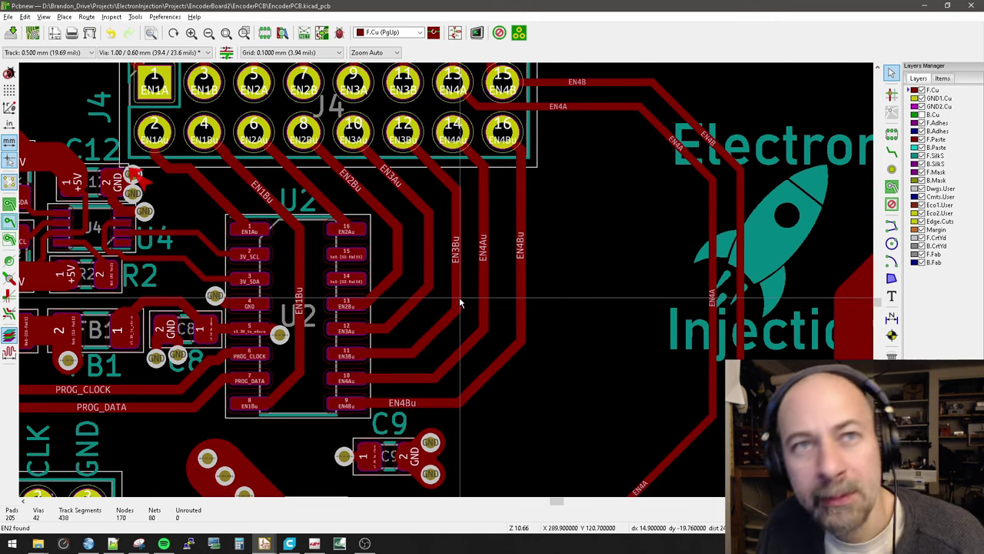
pyautogui.scroll(1, 446, 281)
pyautogui.scroll(1, 448, 272)
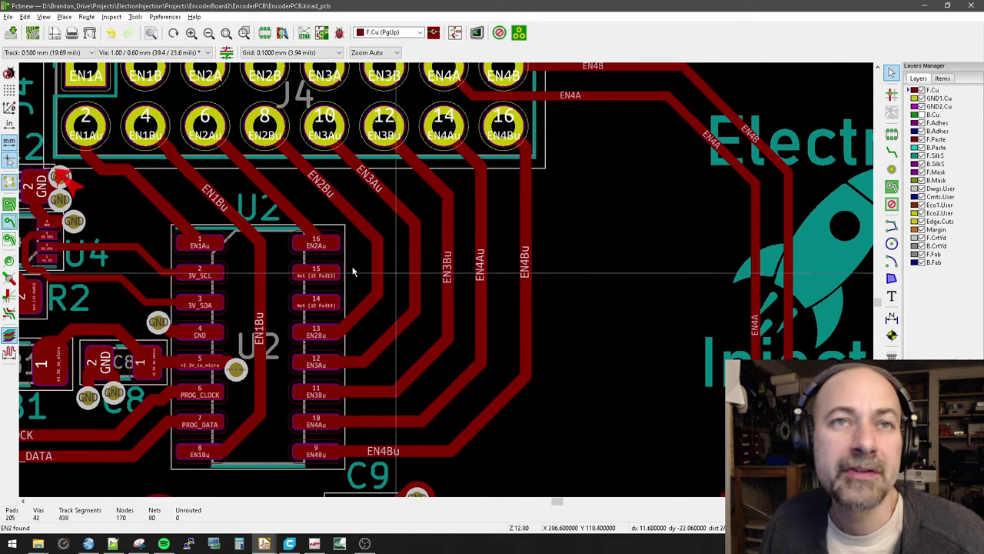